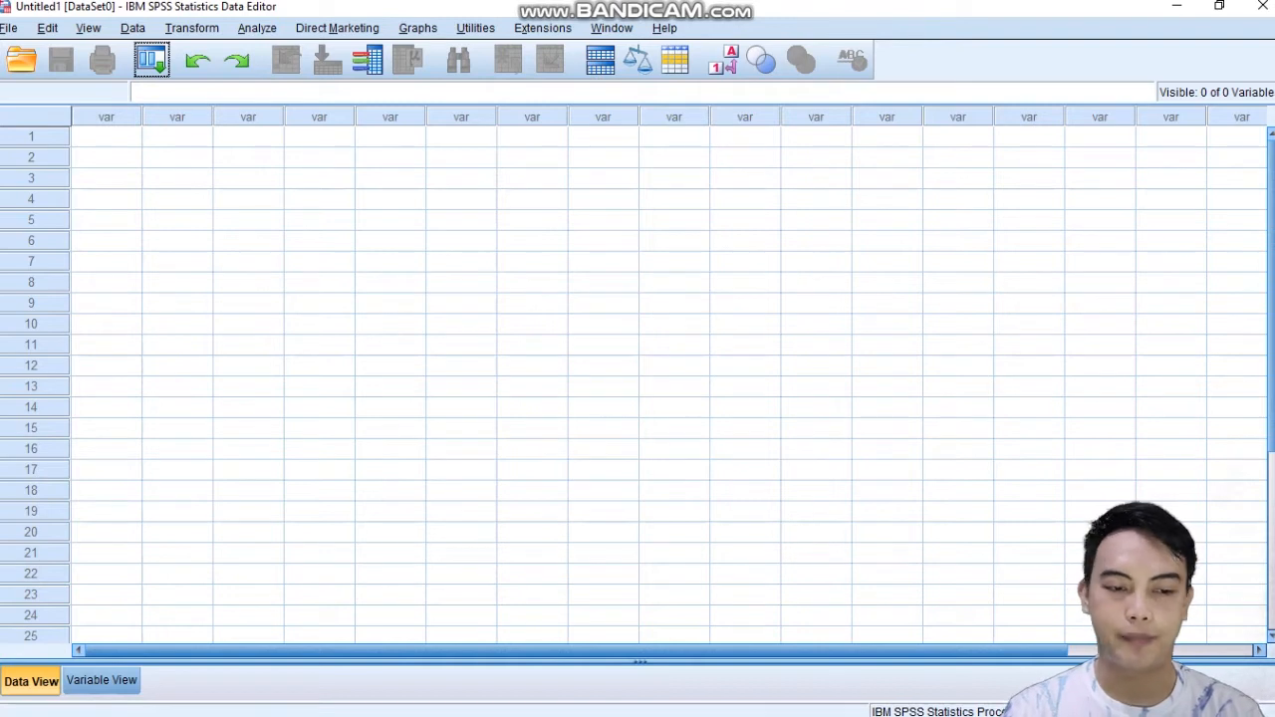
- Switch to the tutorial spss.xlsx workbook in WPS Office and view the Esai sheet, returning to the PG sheet
{"action": "left_click", "coordinate": [465, 708]}
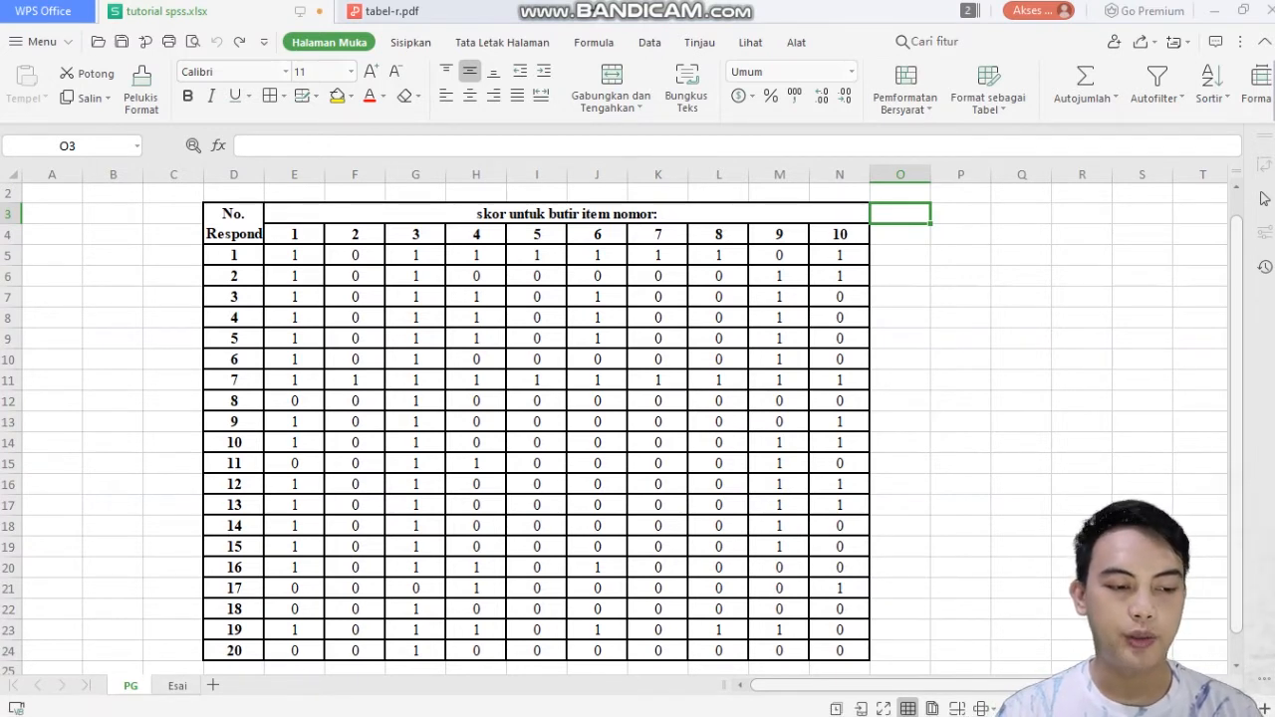
{"action": "key", "text": "ctrl+Page_Down"}
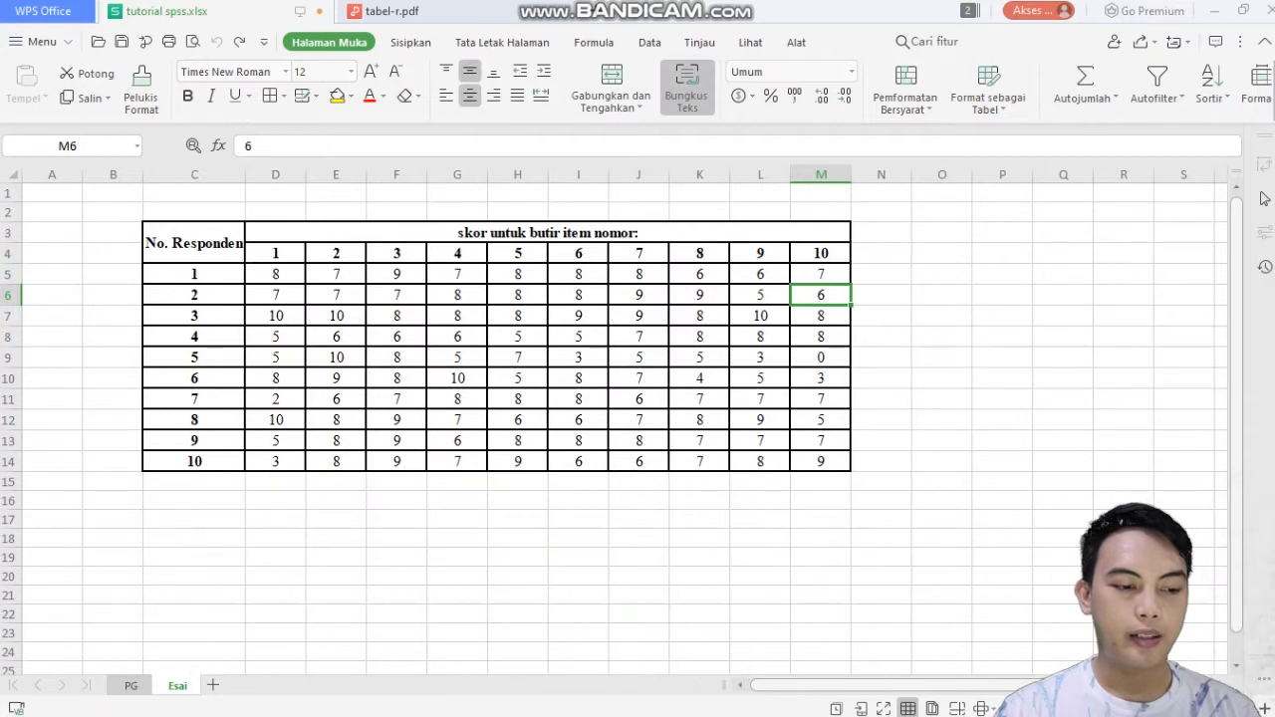
{"action": "key", "text": "ctrl+Page_Up"}
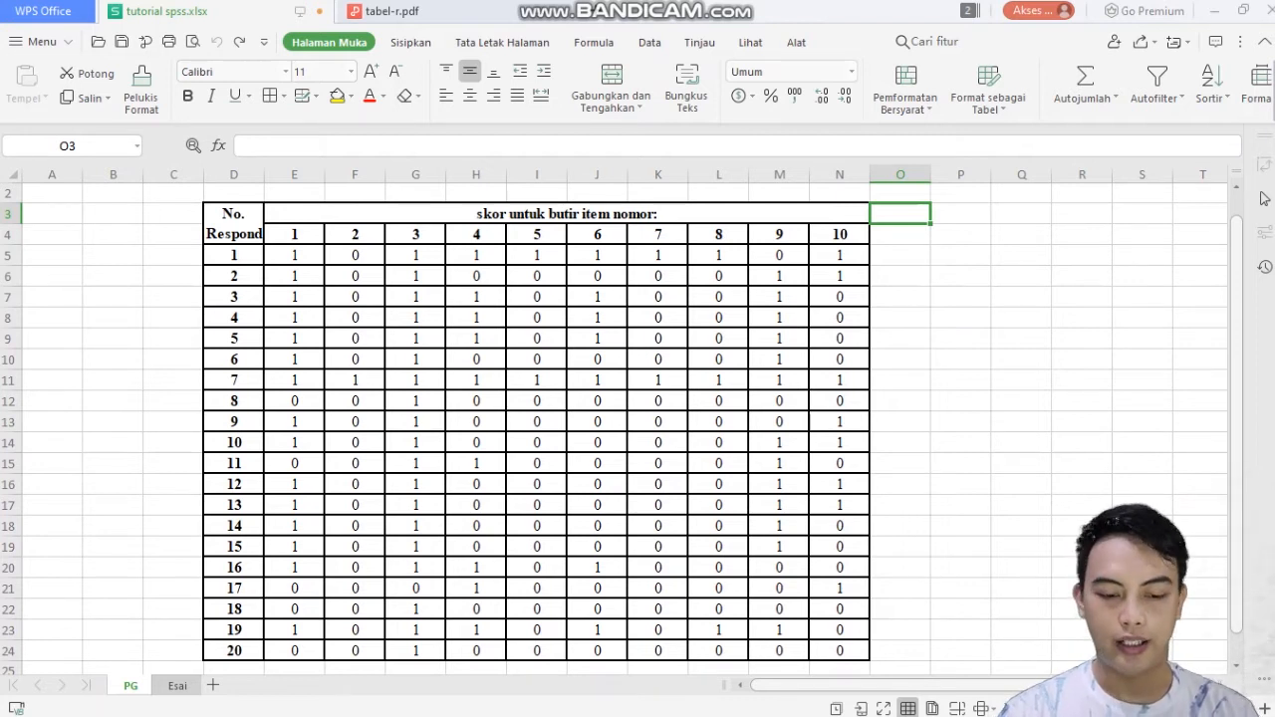
- Total the first respondent's item scores in O5 with =SUM(E5:N5) and fill the formula down to O24
{"action": "left_click", "coordinate": [899, 255]}
{"action": "type", "text": "=sum("}
{"action": "left_click_drag", "start_coordinate": [839, 255], "coordinate": [274, 257]}
{"action": "type", "text": ")"}
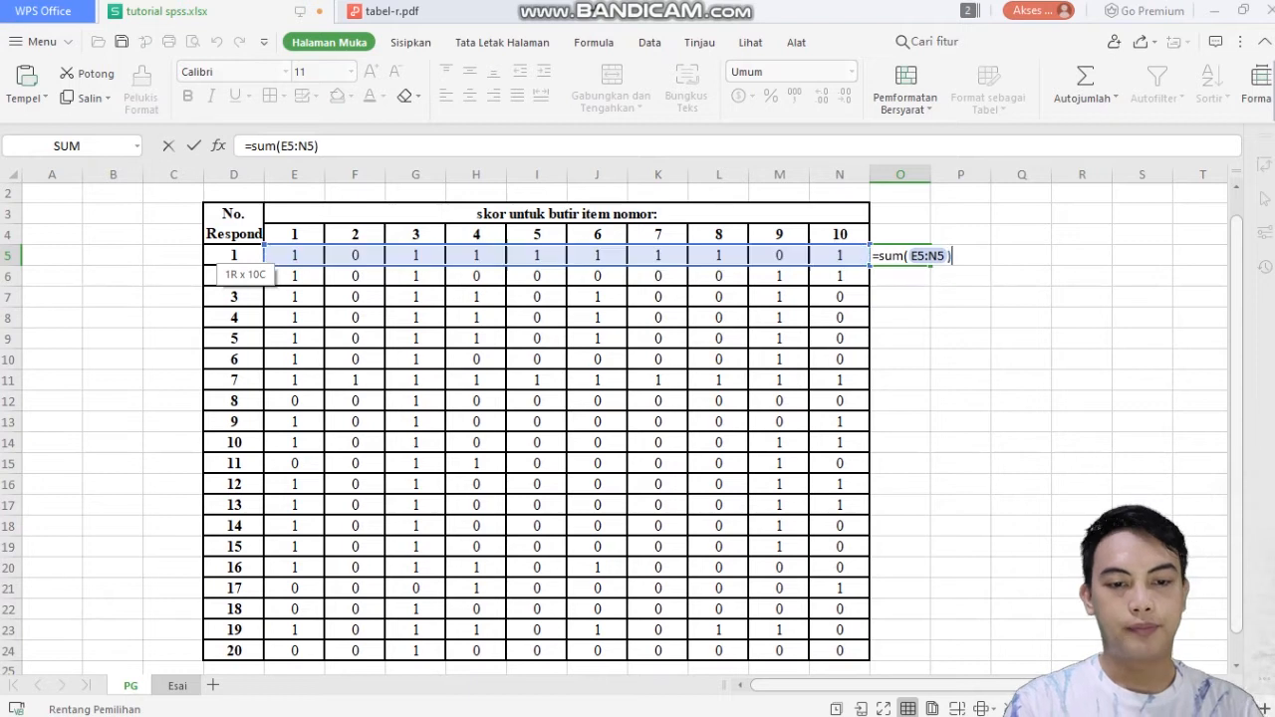
{"action": "key", "text": "Return"}
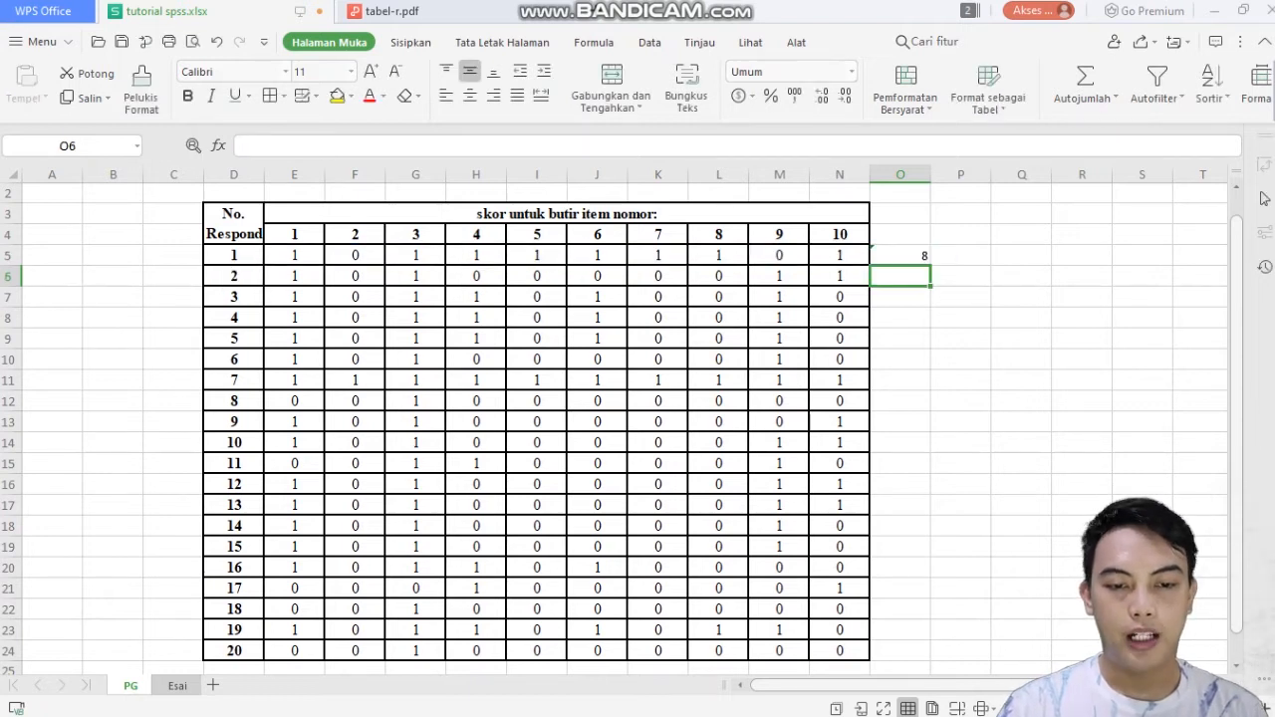
{"action": "left_click", "coordinate": [901, 256]}
{"action": "left_click_drag", "start_coordinate": [930, 266], "coordinate": [930, 660]}
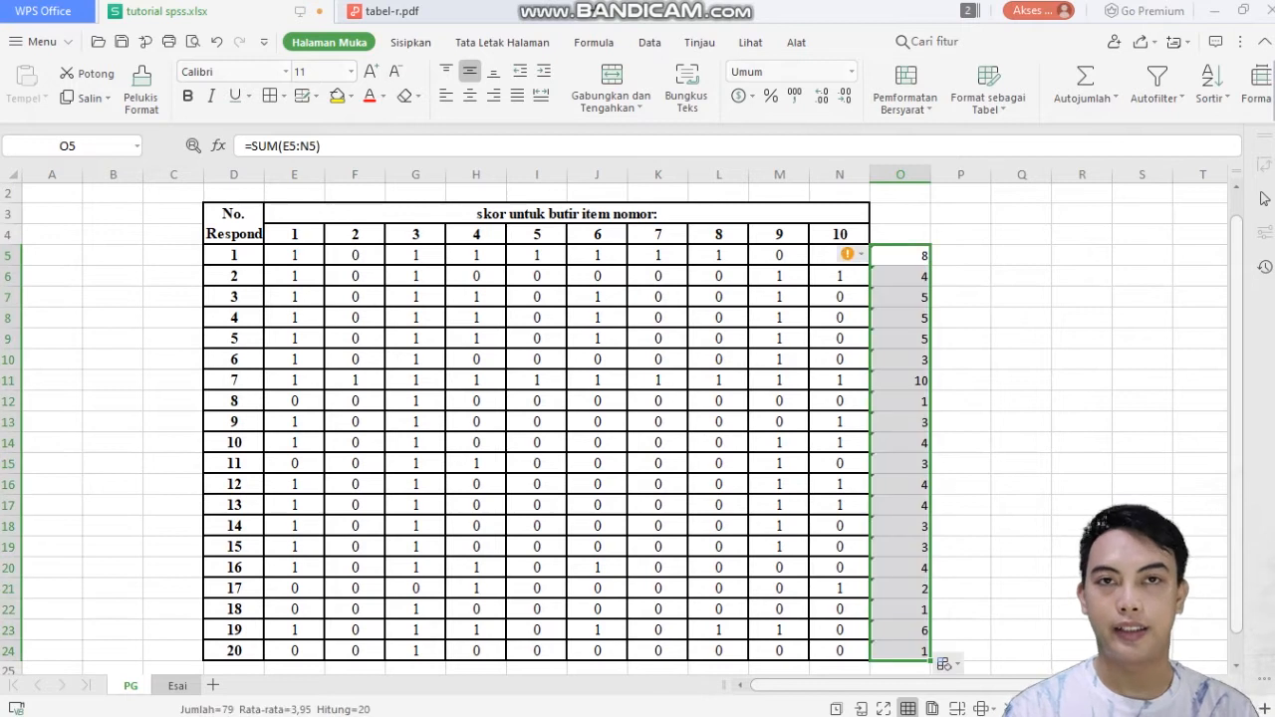
- Label the totals column Hasil in cell O4
{"action": "left_click", "coordinate": [900, 236]}
{"action": "type", "text": "Hasil"}
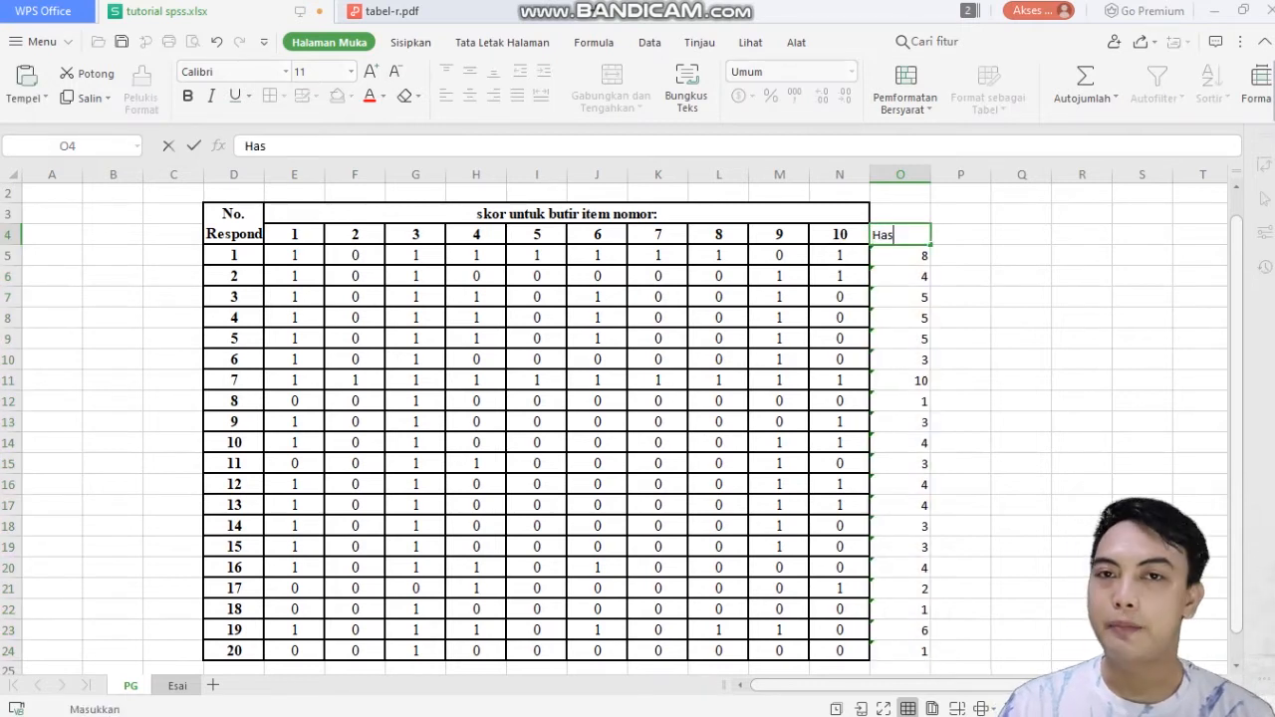
{"action": "key", "text": "Return"}
{"action": "key", "text": "Right"}
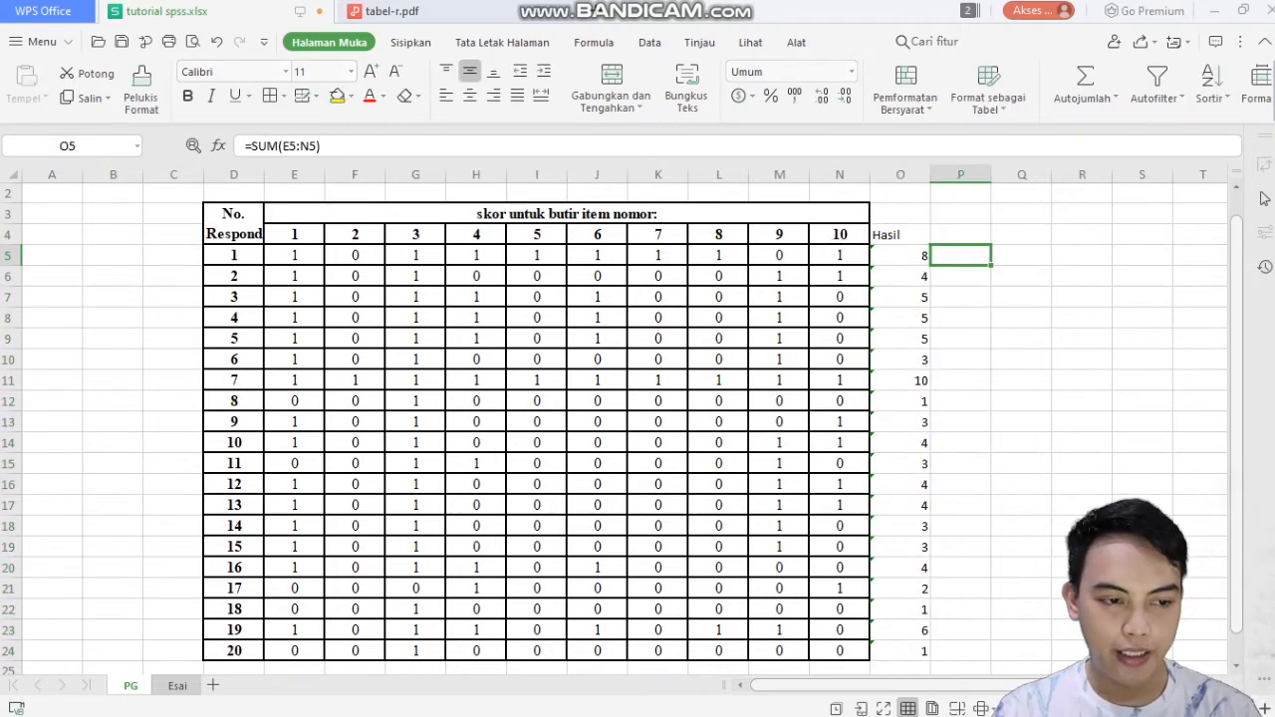
{"action": "key", "text": "Up"}
{"action": "left_click", "coordinate": [234, 224]}
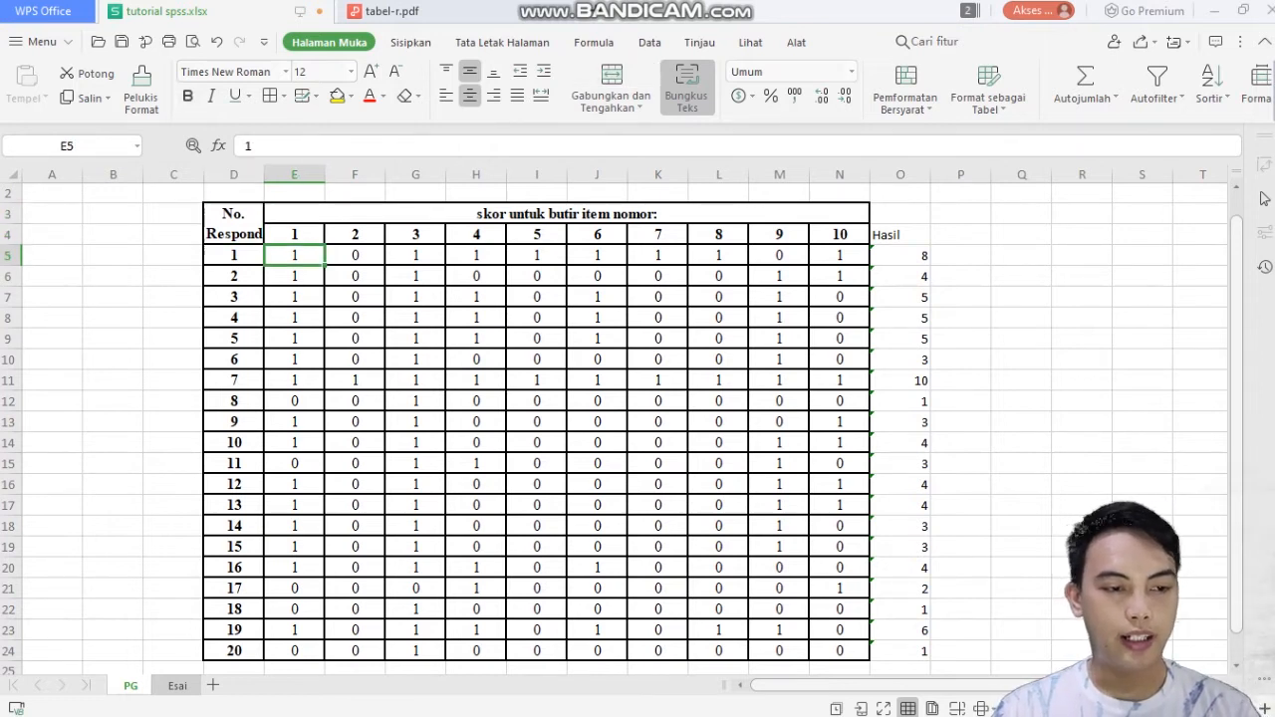
- Copy the scores and totals in E5:O24 and paste them into the empty SPSS dataset from the first cell
{"action": "left_click_drag", "start_coordinate": [294, 256], "coordinate": [900, 651]}
{"action": "key", "text": "ctrl+c"}
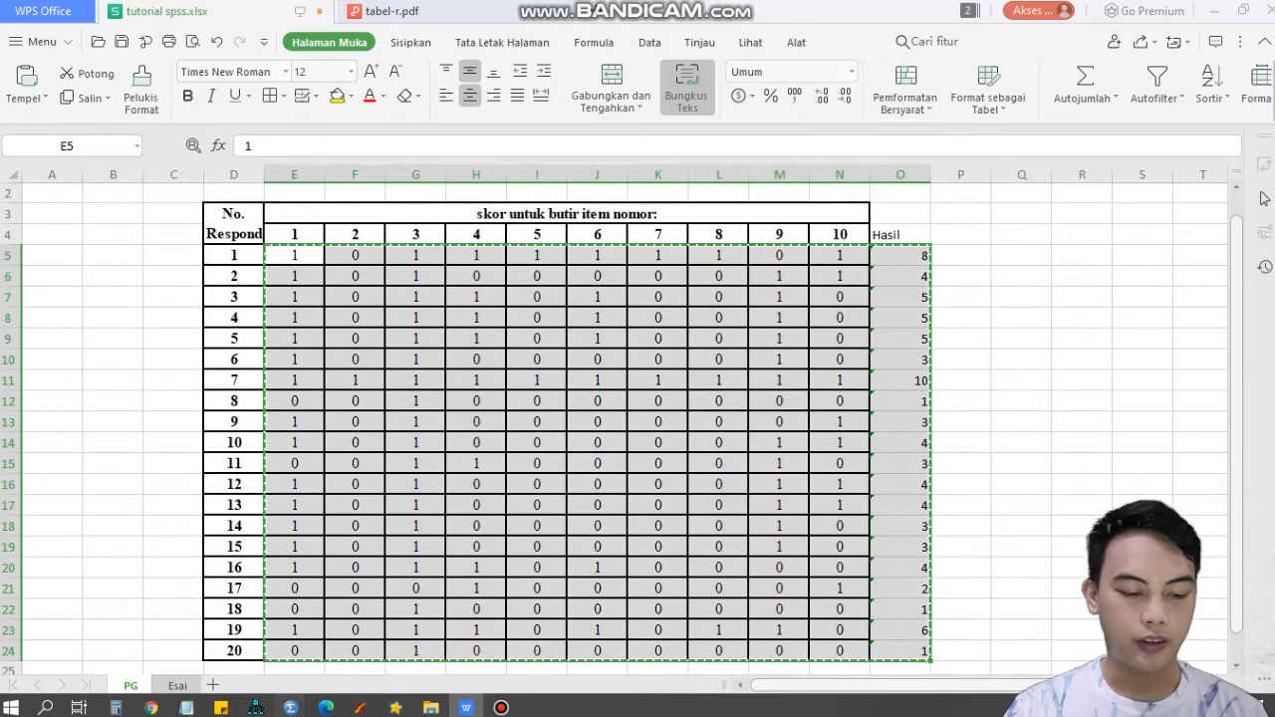
{"action": "mouse_move", "coordinate": [290, 707]}
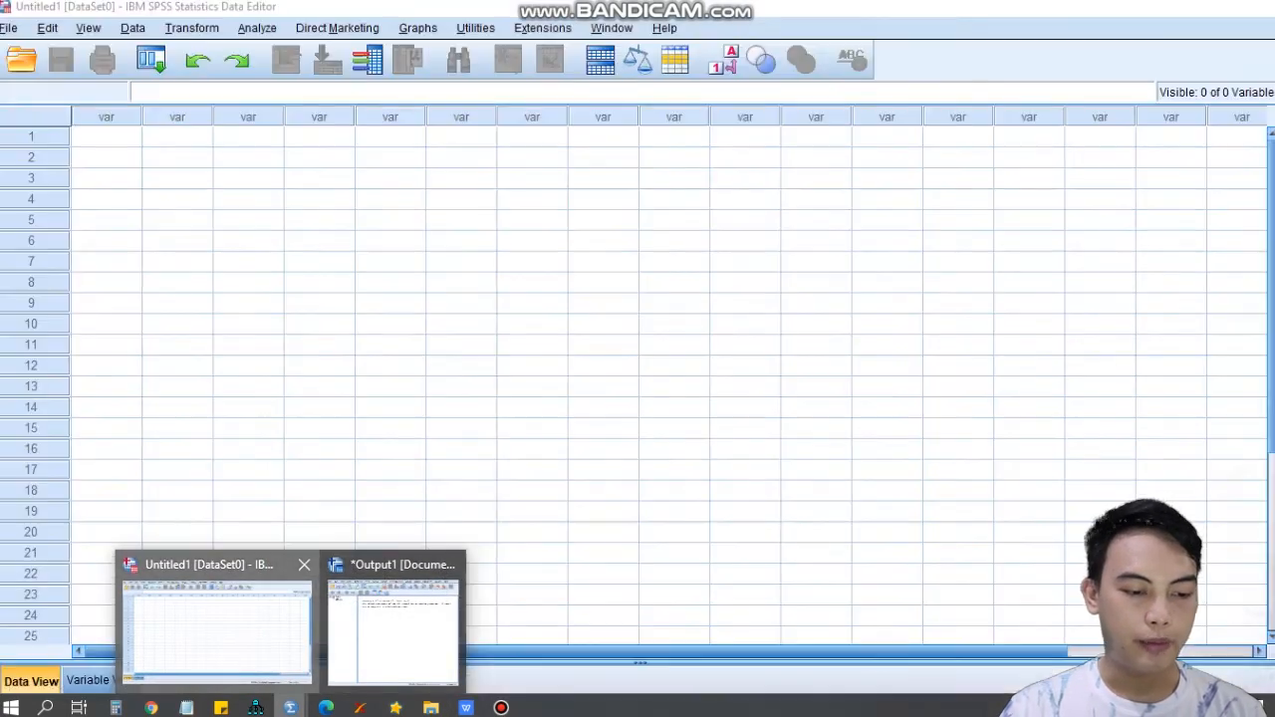
{"action": "left_click", "coordinate": [214, 625]}
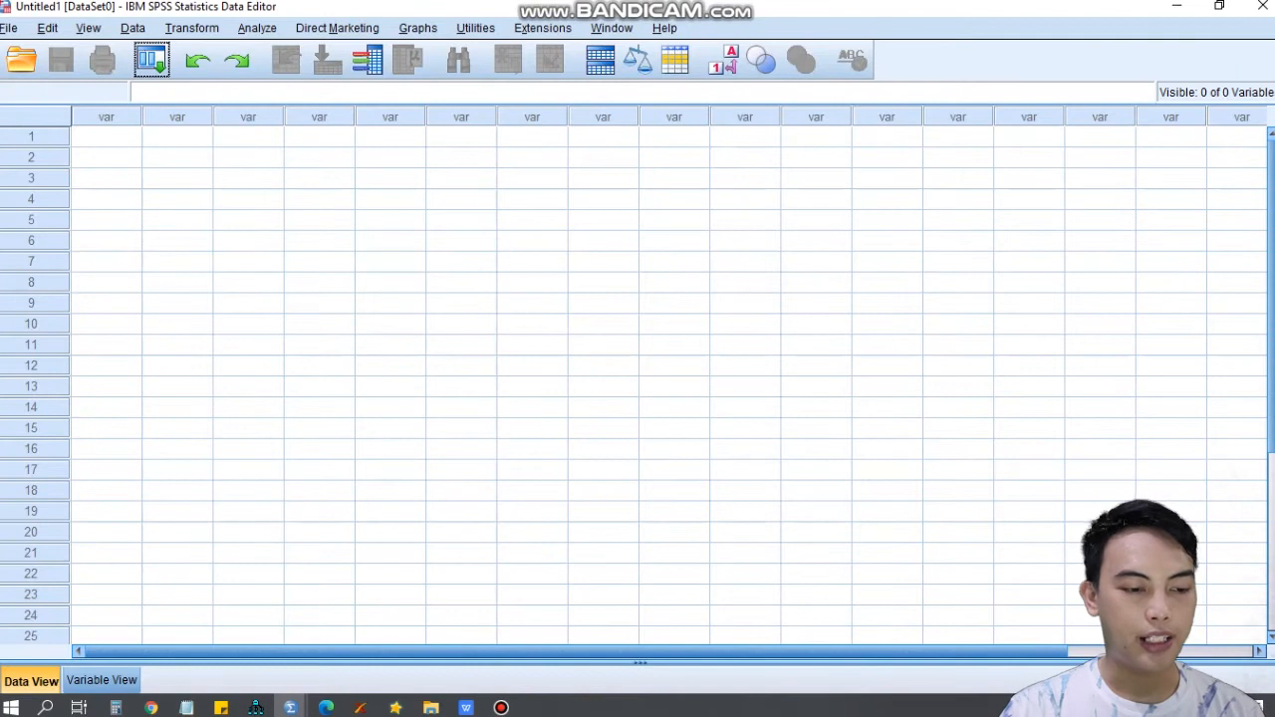
{"action": "left_click", "coordinate": [106, 136]}
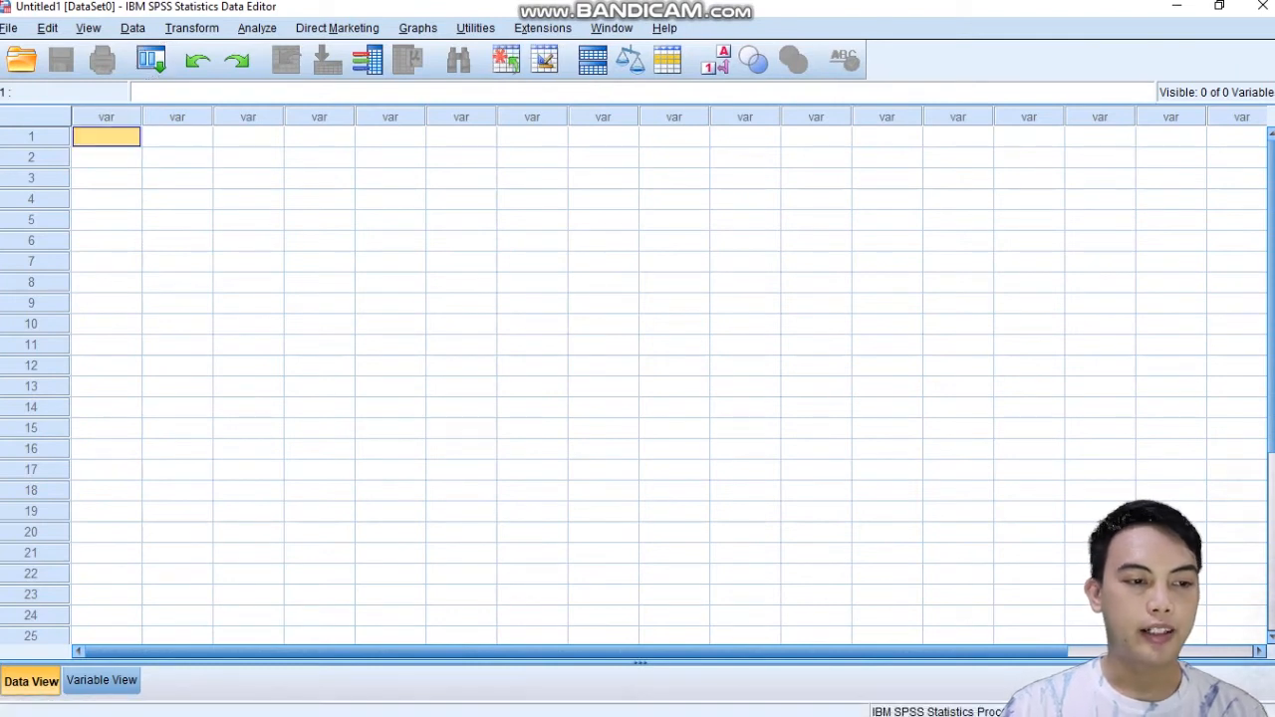
{"action": "key", "text": "ctrl+v"}
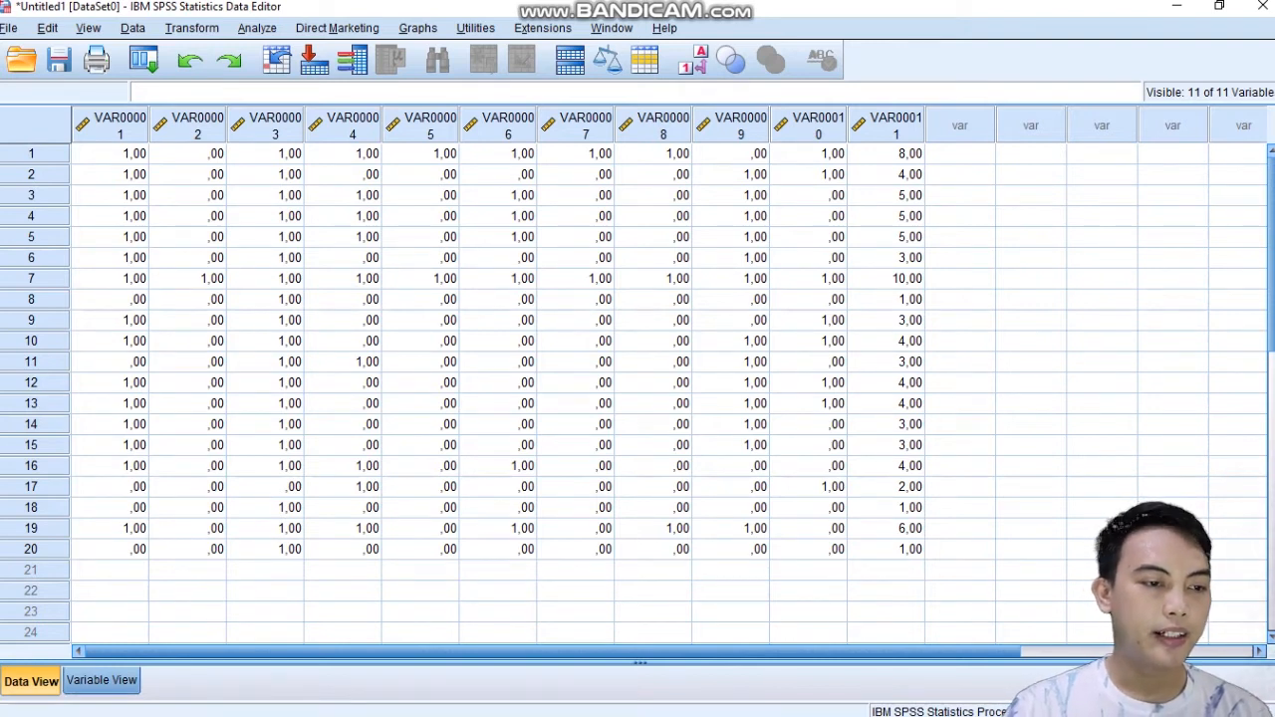
- Rename the first ten variables Soal_1 through Soal_10 in order and the eleventh variable Hasil
{"action": "left_click", "coordinate": [101, 680]}
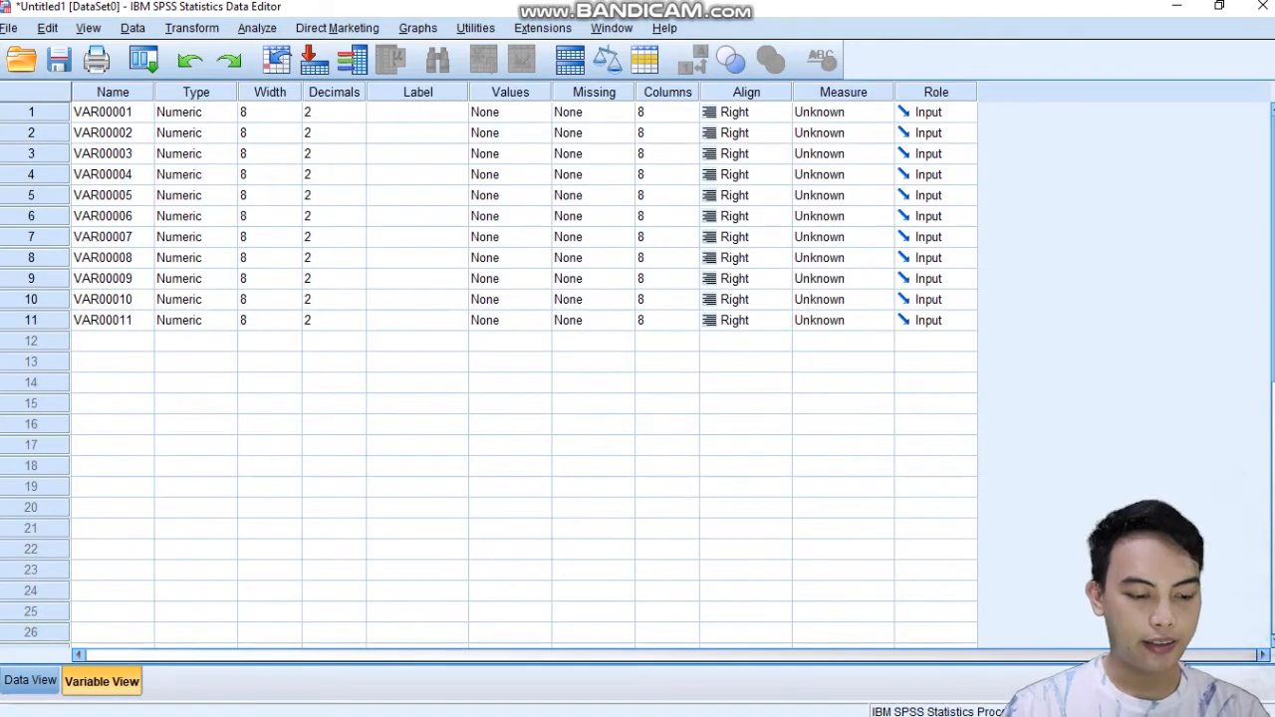
{"action": "left_click", "coordinate": [112, 113]}
{"action": "type", "text": "Soal_1"}
{"action": "key", "text": "Return"}
{"action": "type", "text": "Soal_2"}
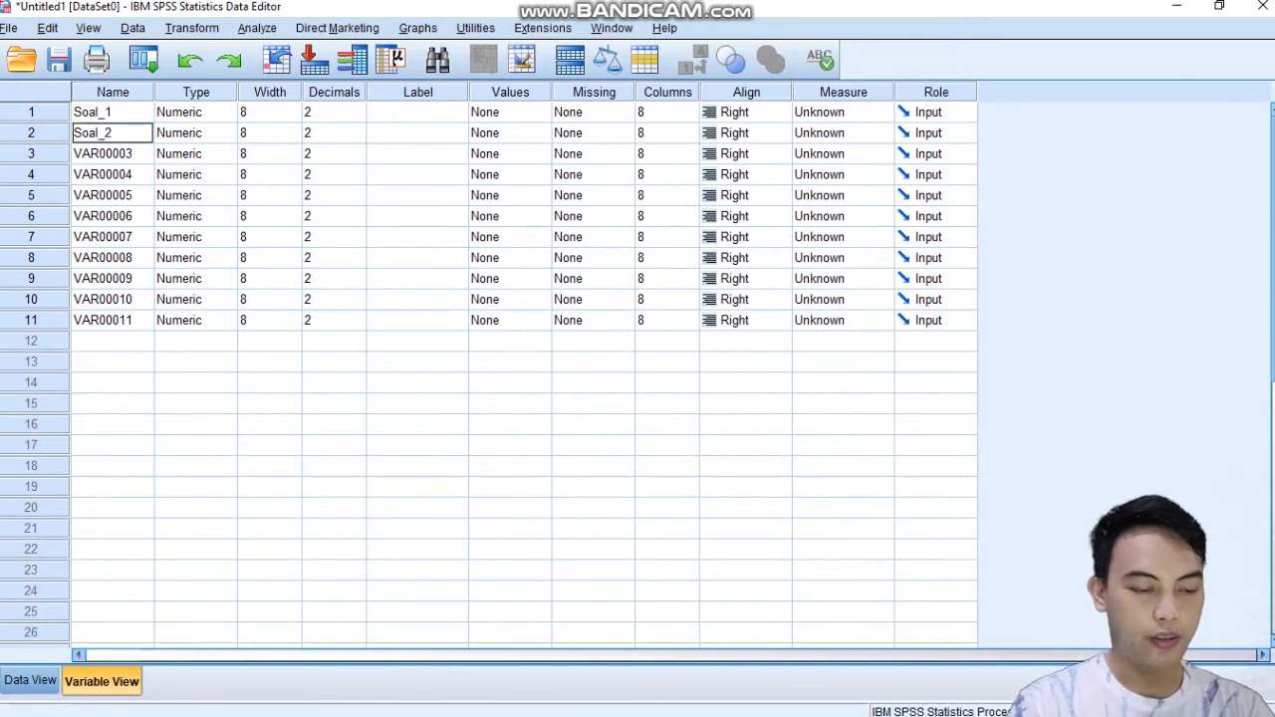
{"action": "key", "text": "Return"}
{"action": "type", "text": "Soal_3"}
{"action": "key", "text": "Return"}
{"action": "type", "text": "So"}
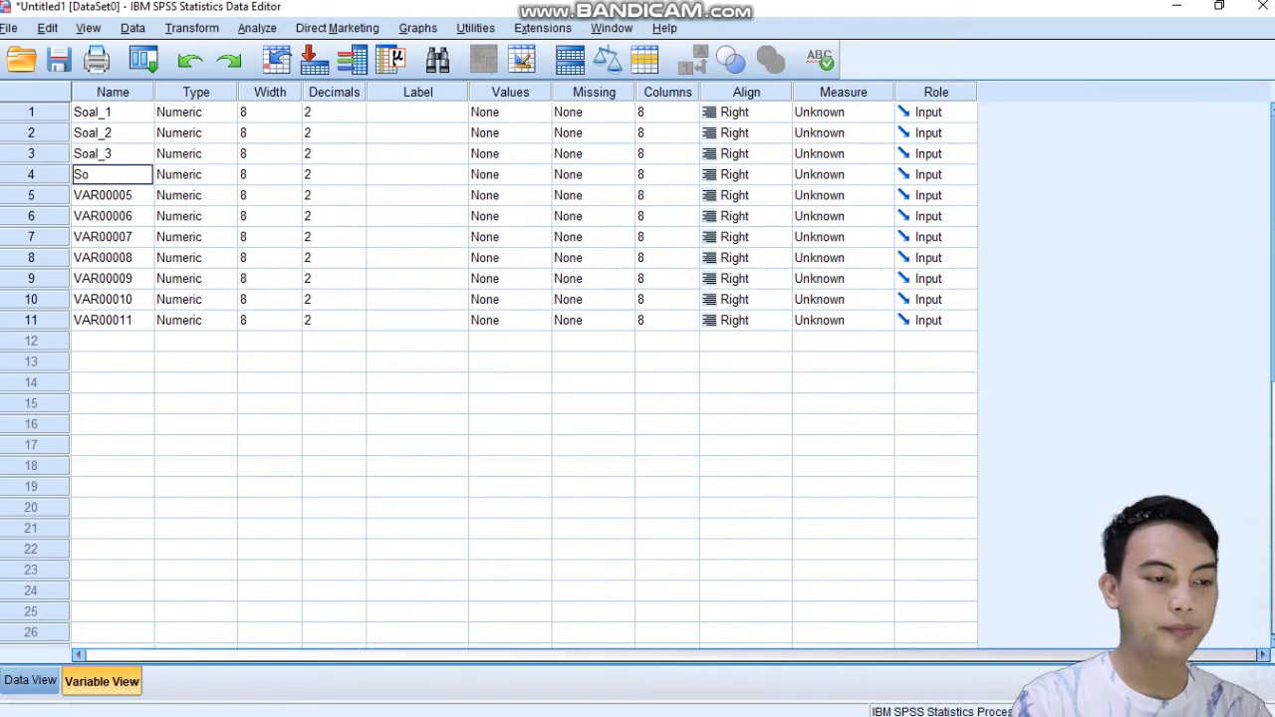
{"action": "type", "text": "al_4"}
{"action": "key", "text": "Return"}
{"action": "type", "text": "Soal_5"}
{"action": "key", "text": "Return"}
{"action": "type", "text": "Soal_6"}
{"action": "key", "text": "Return"}
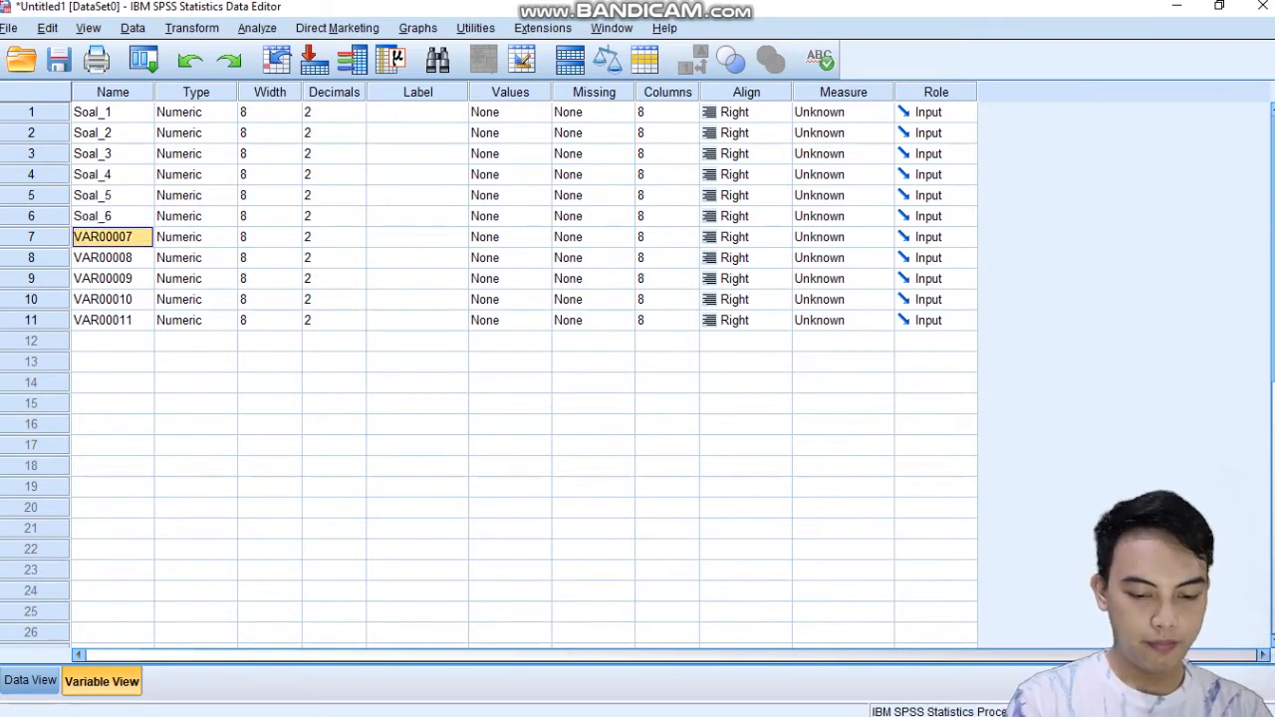
{"action": "type", "text": "Soal_7"}
{"action": "key", "text": "Return"}
{"action": "type", "text": "Soal_"}
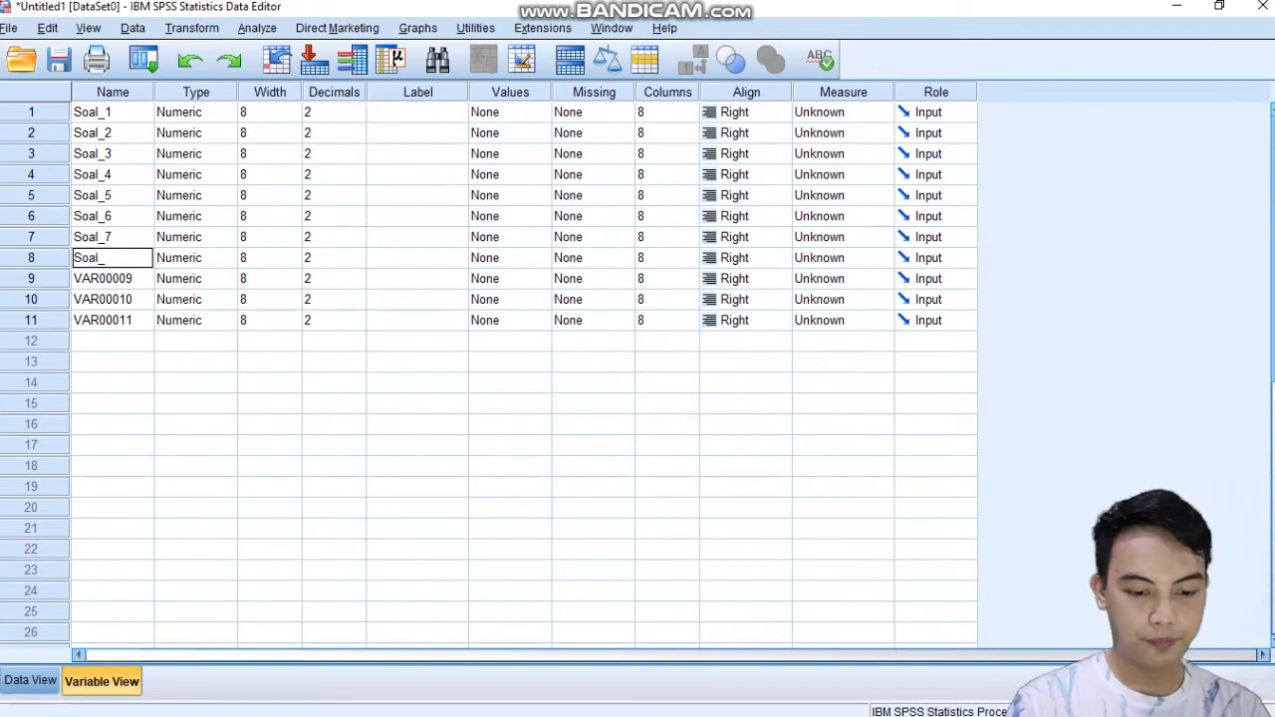
{"action": "type", "text": "8"}
{"action": "key", "text": "Return"}
{"action": "type", "text": "Soal_9"}
{"action": "key", "text": "Return"}
{"action": "type", "text": "Soal_10"}
{"action": "key", "text": "Return"}
{"action": "type", "text": "Hasi"}
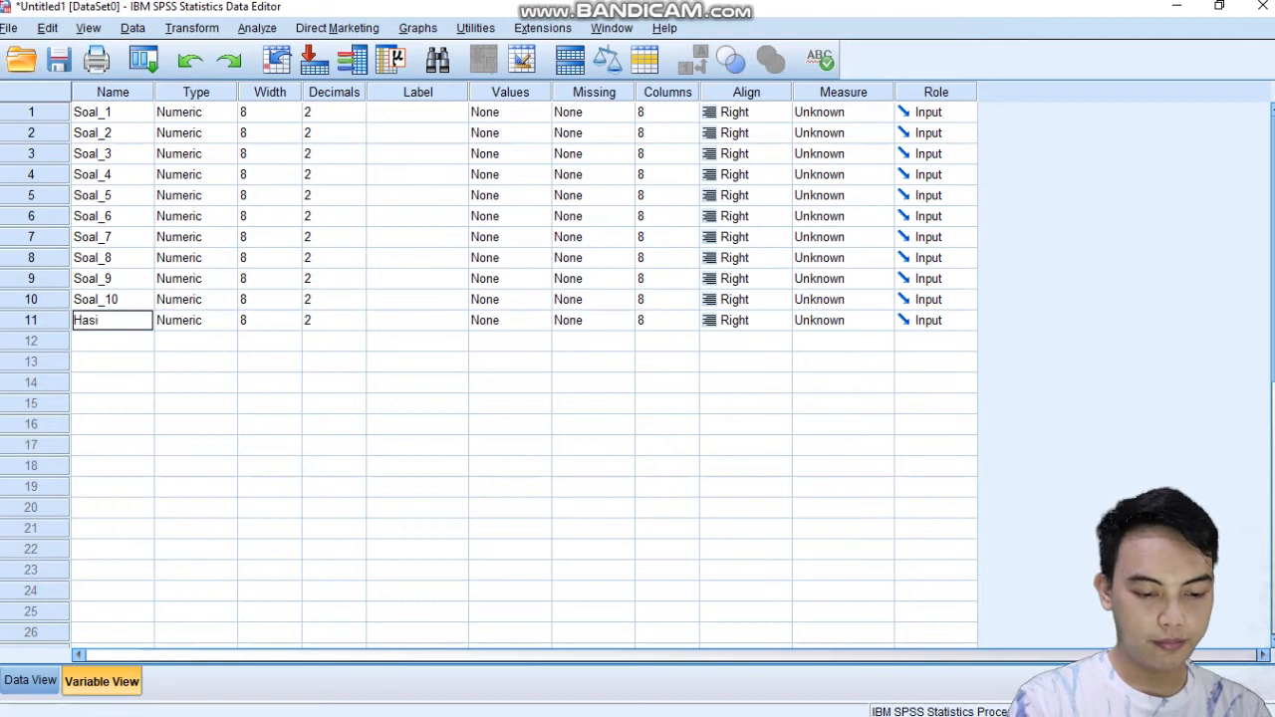
- Set the decimals to 0 for every variable from Soal_1 through Soal_10 and for Hasil
{"action": "left_click", "coordinate": [357, 117]}
{"action": "left_click", "coordinate": [357, 116]}
{"action": "left_click", "coordinate": [357, 116]}
{"action": "left_click", "coordinate": [357, 138]}
{"action": "left_click", "coordinate": [357, 138]}
{"action": "left_click", "coordinate": [356, 137]}
{"action": "left_click", "coordinate": [357, 158]}
{"action": "left_click", "coordinate": [357, 158]}
{"action": "left_click", "coordinate": [357, 158]}
{"action": "left_click", "coordinate": [357, 179]}
{"action": "left_click", "coordinate": [357, 179]}
{"action": "left_click", "coordinate": [356, 180]}
{"action": "left_click", "coordinate": [357, 201]}
{"action": "left_click", "coordinate": [356, 200]}
{"action": "left_click", "coordinate": [357, 200]}
{"action": "left_click", "coordinate": [357, 221]}
{"action": "left_click", "coordinate": [356, 221]}
{"action": "left_click", "coordinate": [357, 221]}
{"action": "left_click", "coordinate": [357, 242]}
{"action": "left_click", "coordinate": [357, 242]}
{"action": "left_click", "coordinate": [356, 242]}
{"action": "left_click", "coordinate": [357, 263]}
{"action": "left_click", "coordinate": [357, 263]}
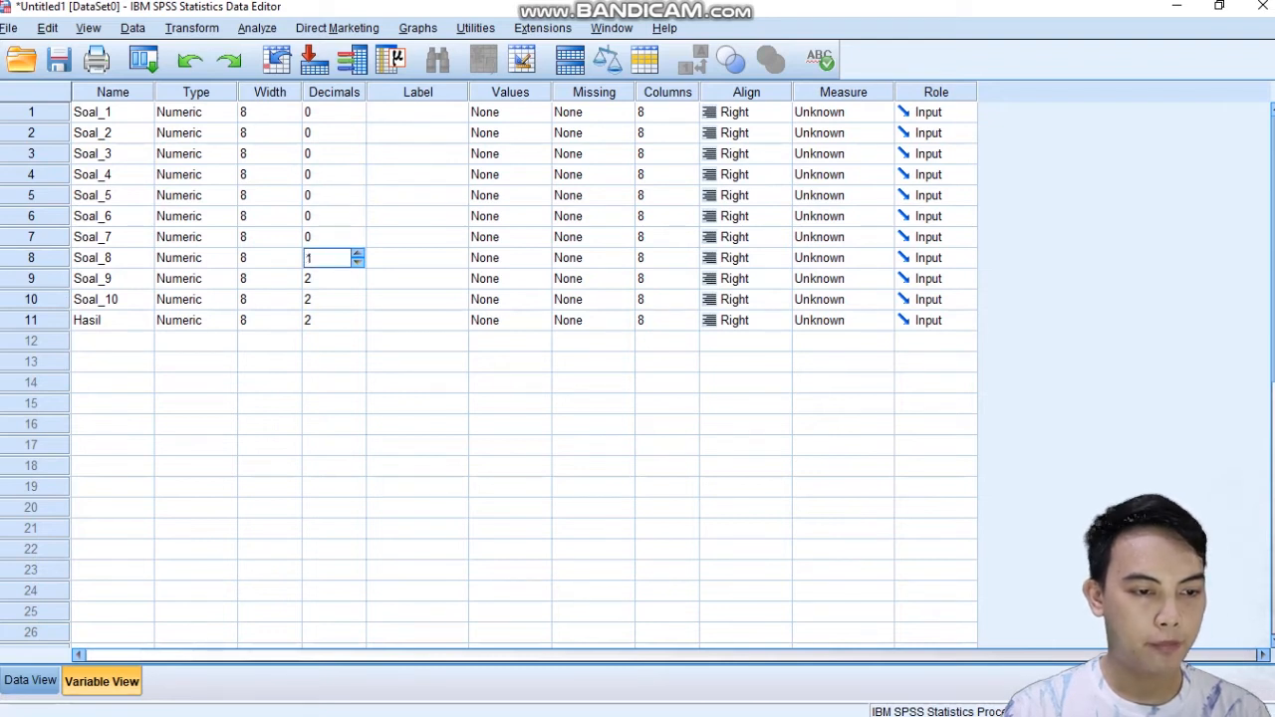
{"action": "left_click", "coordinate": [357, 263]}
{"action": "left_click", "coordinate": [356, 284]}
{"action": "left_click", "coordinate": [357, 284]}
{"action": "left_click", "coordinate": [356, 284]}
{"action": "left_click", "coordinate": [356, 305]}
{"action": "left_click", "coordinate": [357, 304]}
{"action": "left_click", "coordinate": [357, 305]}
{"action": "left_click", "coordinate": [357, 326]}
{"action": "left_click", "coordinate": [357, 326]}
{"action": "left_click", "coordinate": [357, 326]}
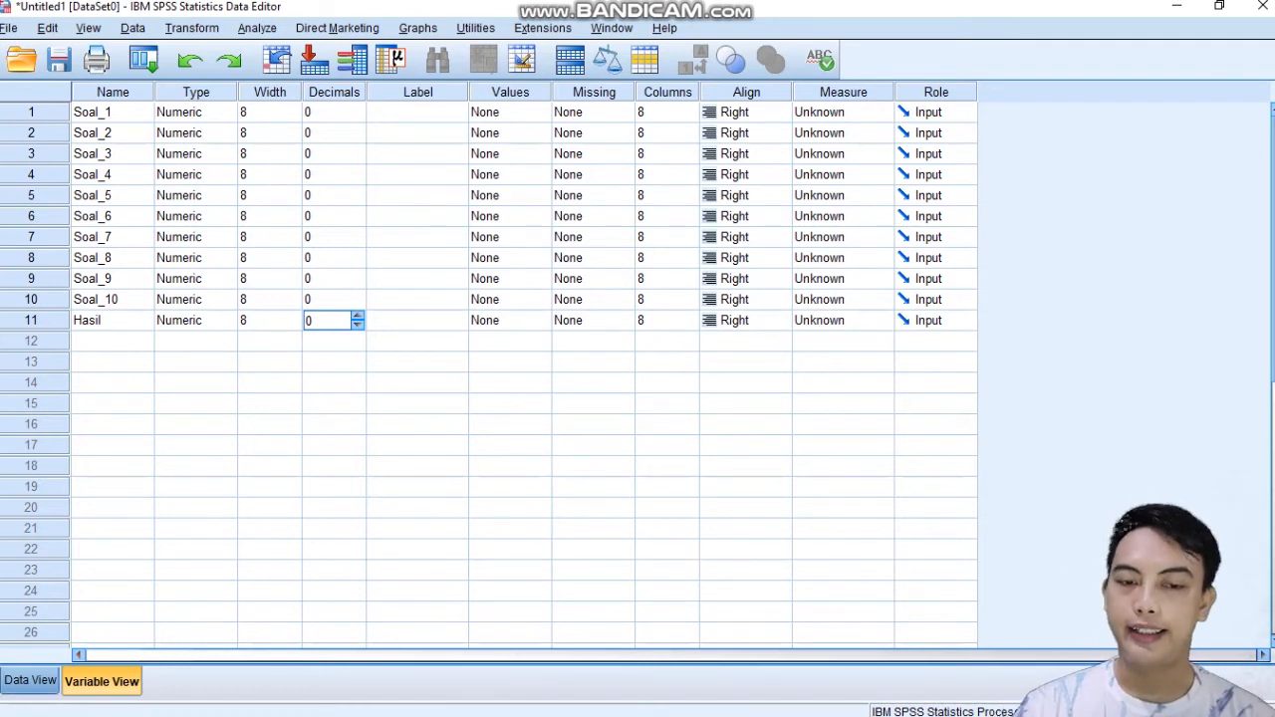
- Run a two-tailed Pearson bivariate correlation on all variables from Soal_1 to Soal_10 plus Hasil, flagging significant correlations
{"action": "left_click", "coordinate": [30, 680]}
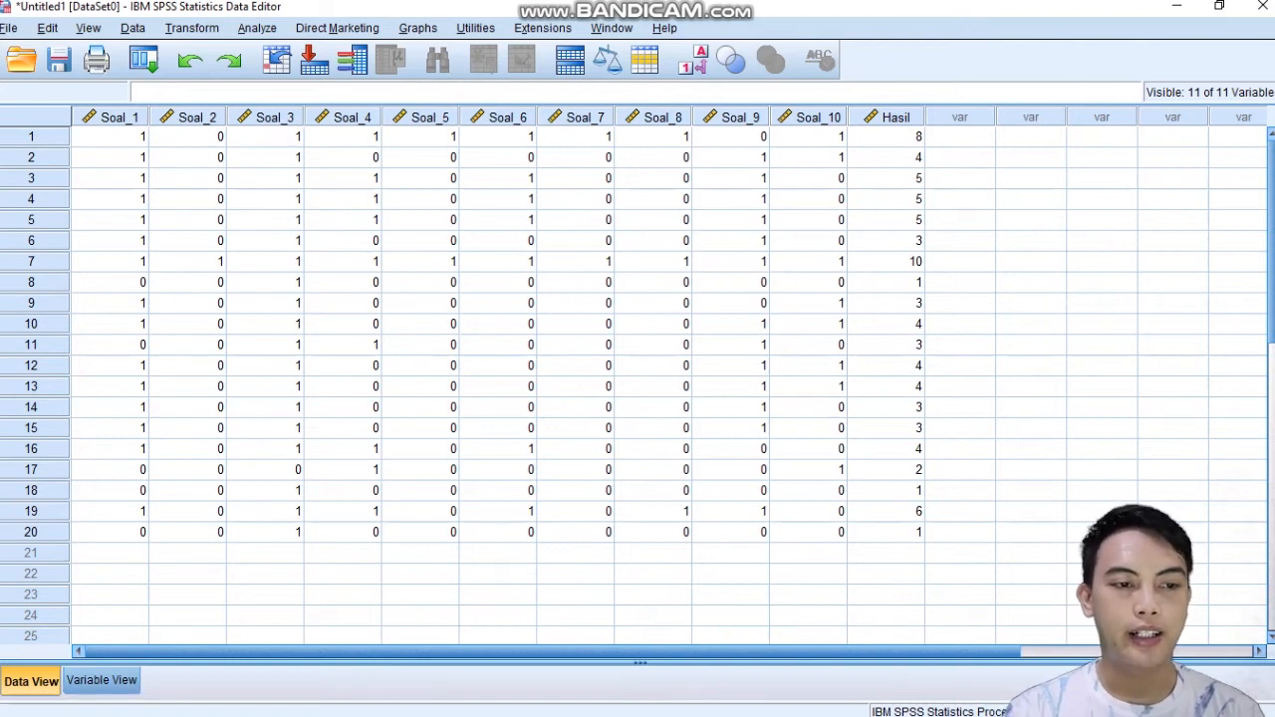
{"action": "key", "text": "alt+a"}
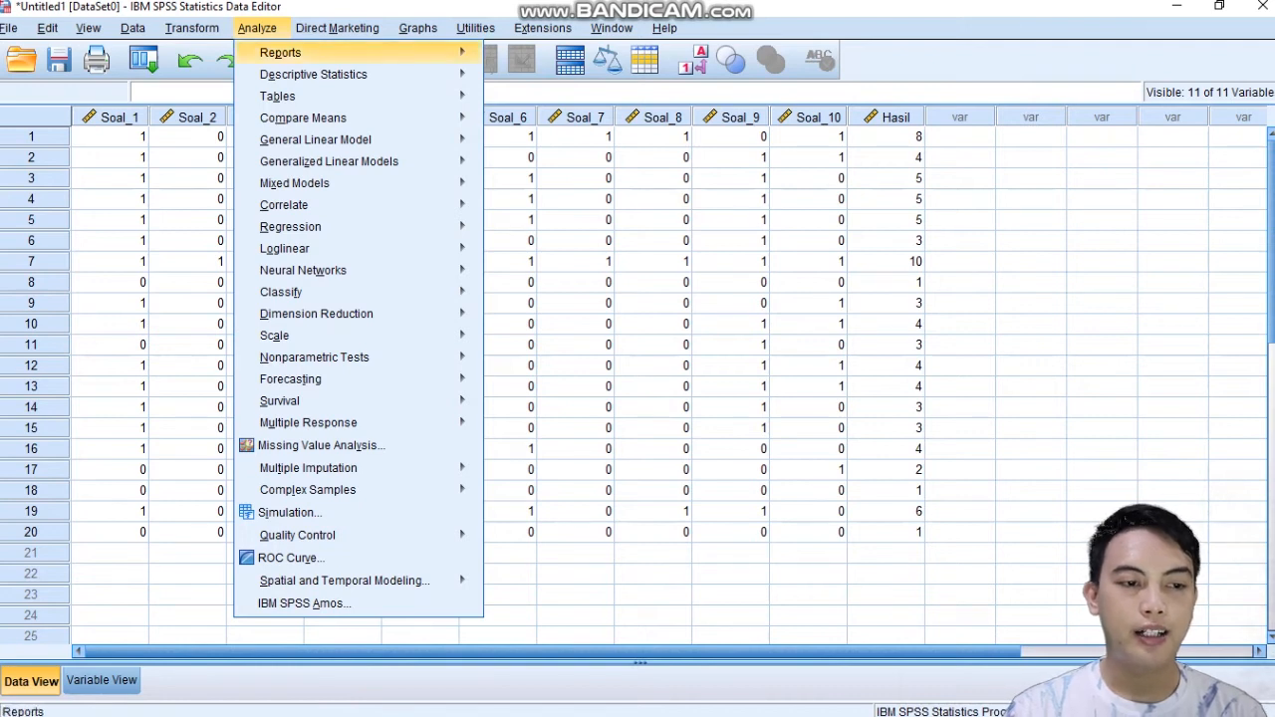
{"action": "mouse_move", "coordinate": [299, 205]}
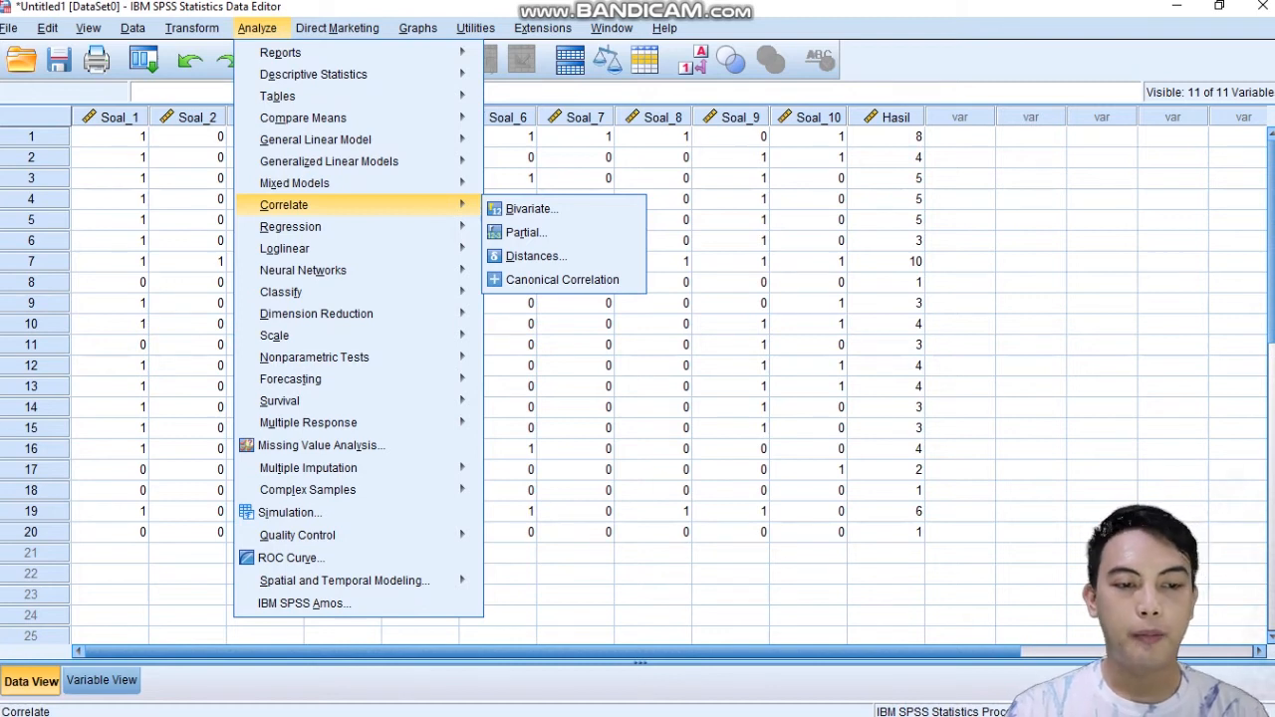
{"action": "left_click", "coordinate": [528, 208]}
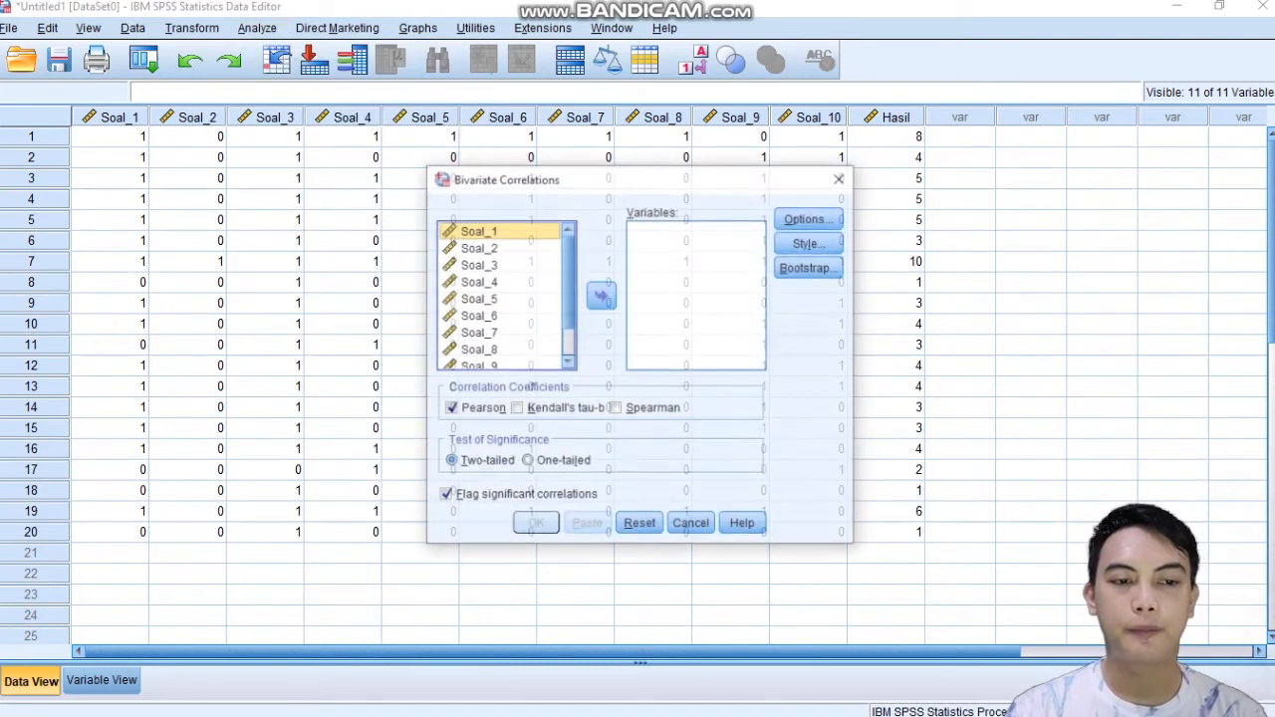
{"action": "key", "text": "ctrl+a"}
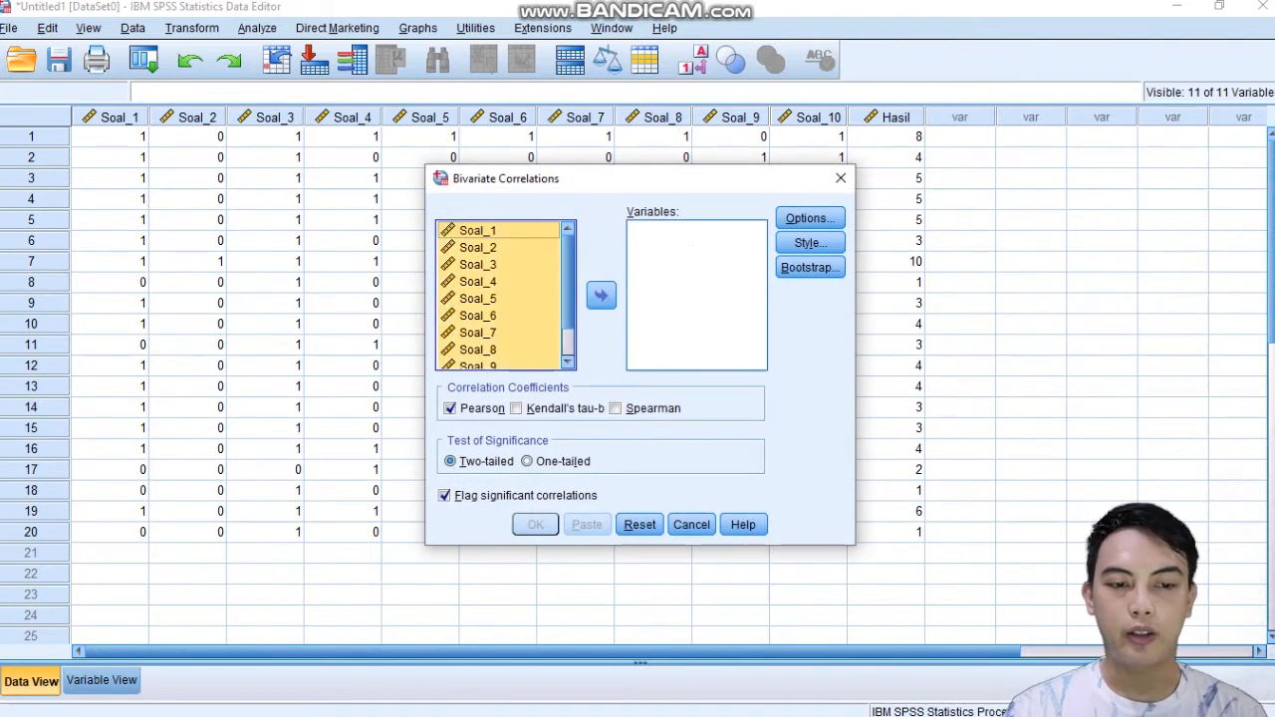
{"action": "left_click", "coordinate": [601, 295]}
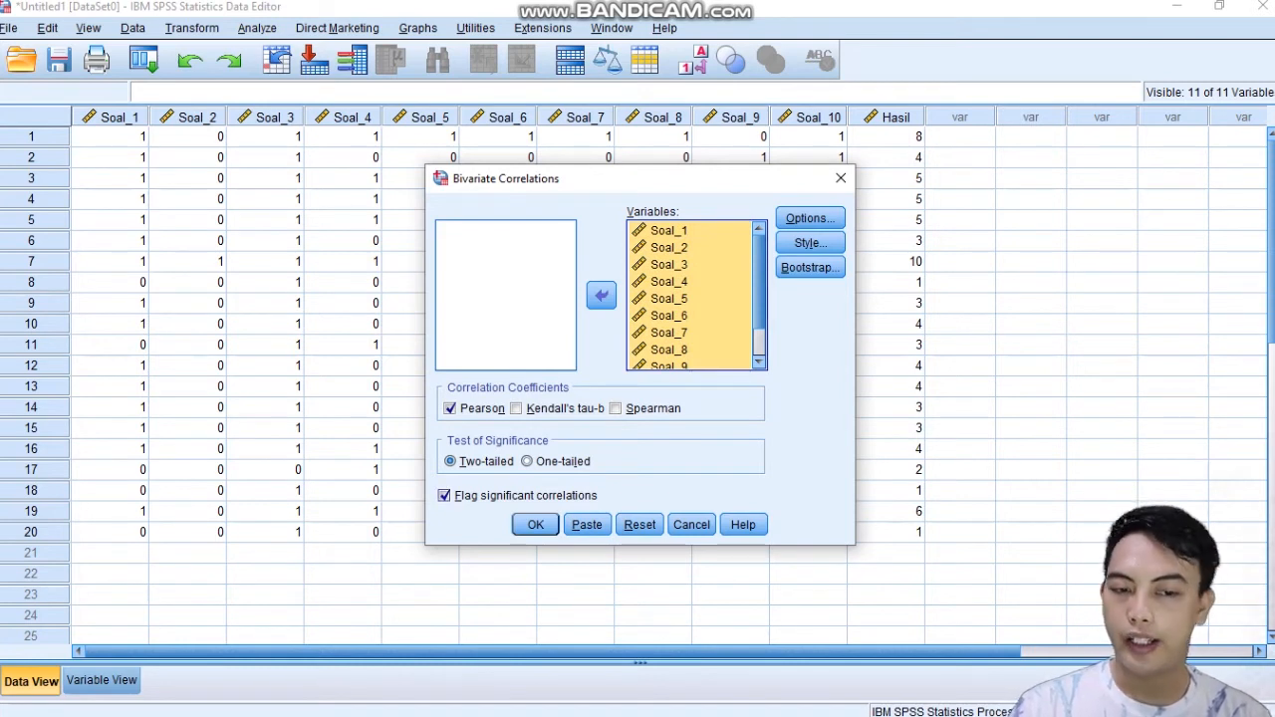
{"action": "left_click", "coordinate": [536, 525]}
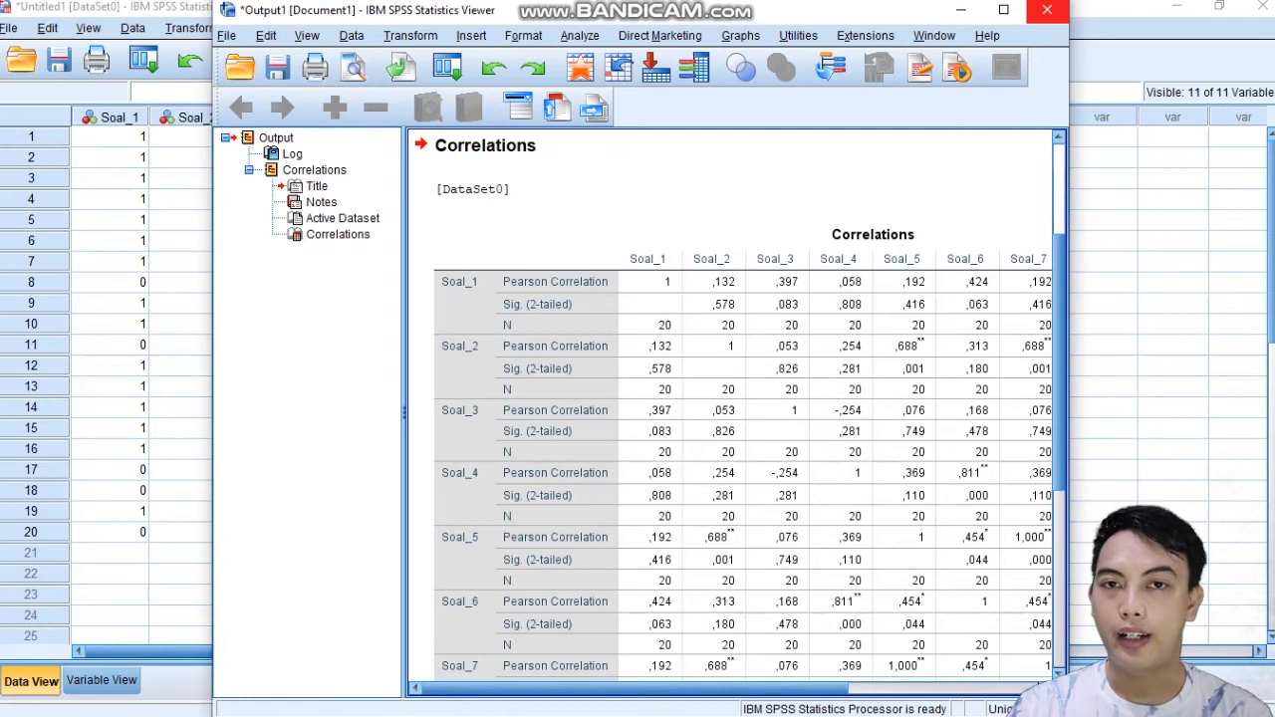
- Maximize the output viewer and examine the Correlations table, including the item correlations with Hasil
{"action": "left_click", "coordinate": [1004, 9]}
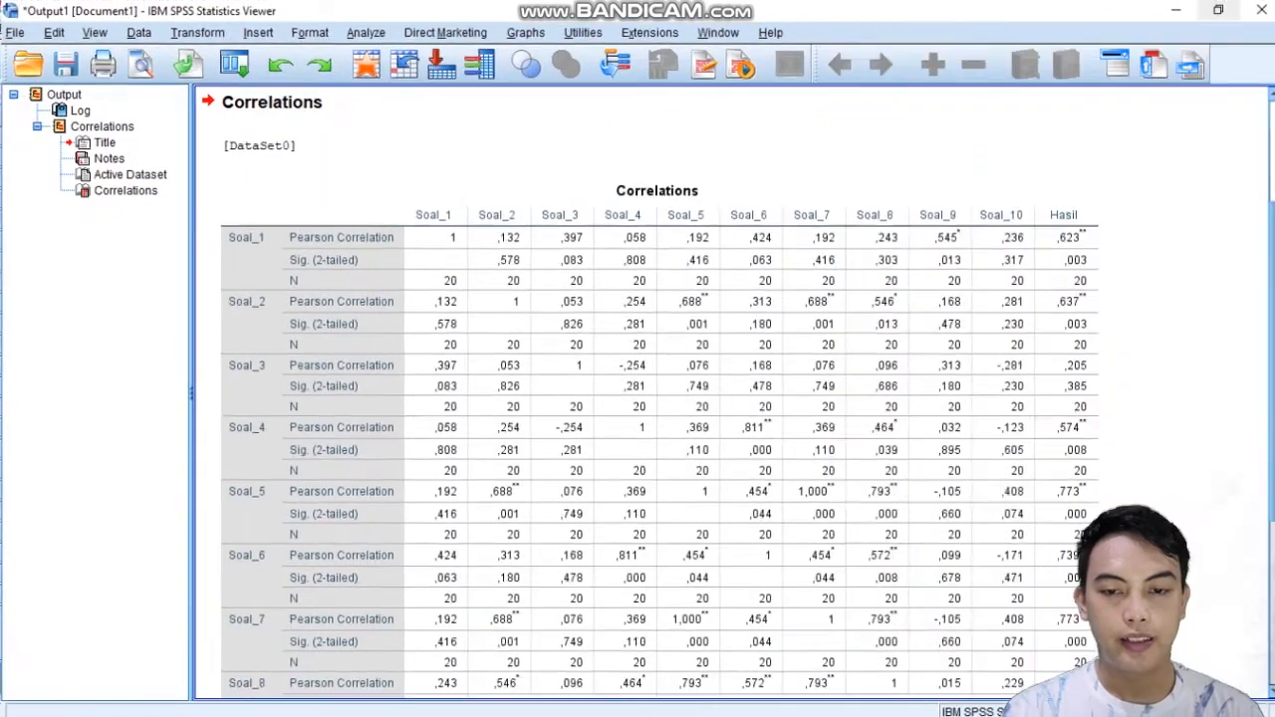
{"action": "scroll", "coordinate": [732, 393], "scroll_direction": "up", "scroll_amount": 1}
{"action": "scroll", "coordinate": [732, 394], "scroll_direction": "down", "scroll_amount": 3}
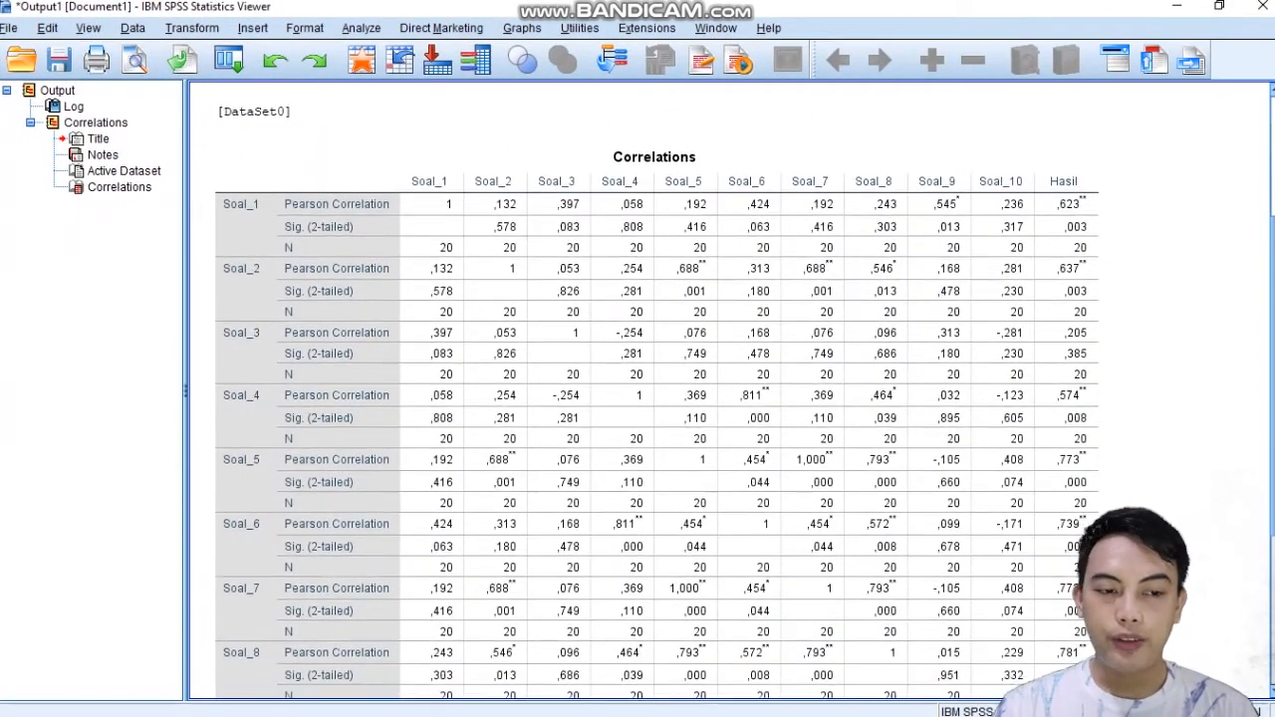
{"action": "scroll", "coordinate": [733, 393], "scroll_direction": "down", "scroll_amount": 2}
{"action": "left_click_drag", "start_coordinate": [1272, 398], "coordinate": [1272, 401]}
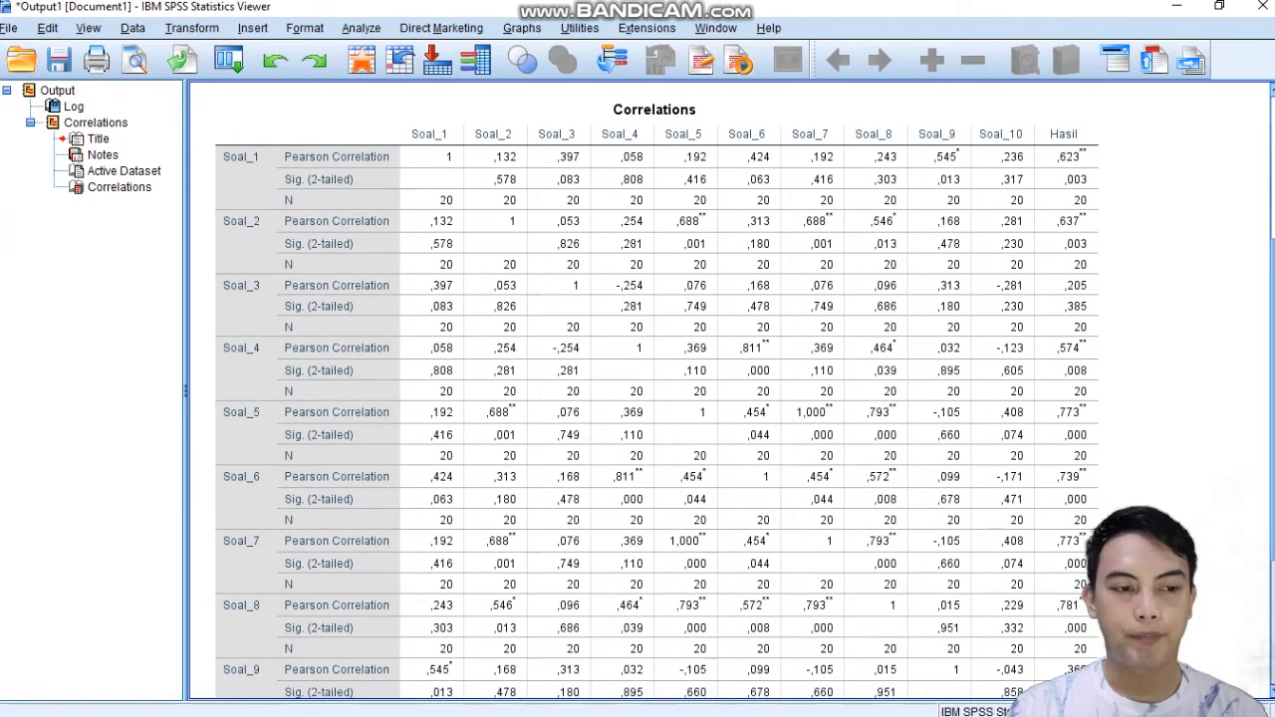
- Switch to Notepad and add a separator line of underscores beneath the validity decision rules
{"action": "mouse_move", "coordinate": [291, 714]}
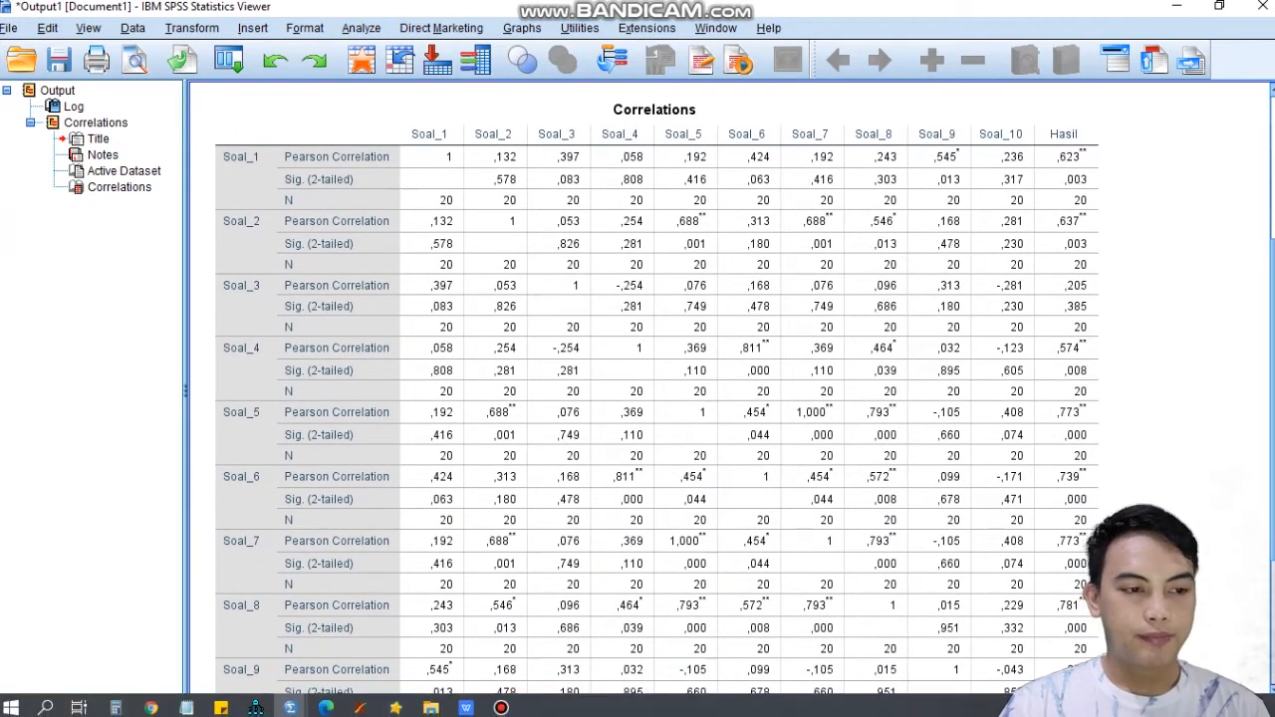
{"action": "left_click", "coordinate": [187, 708]}
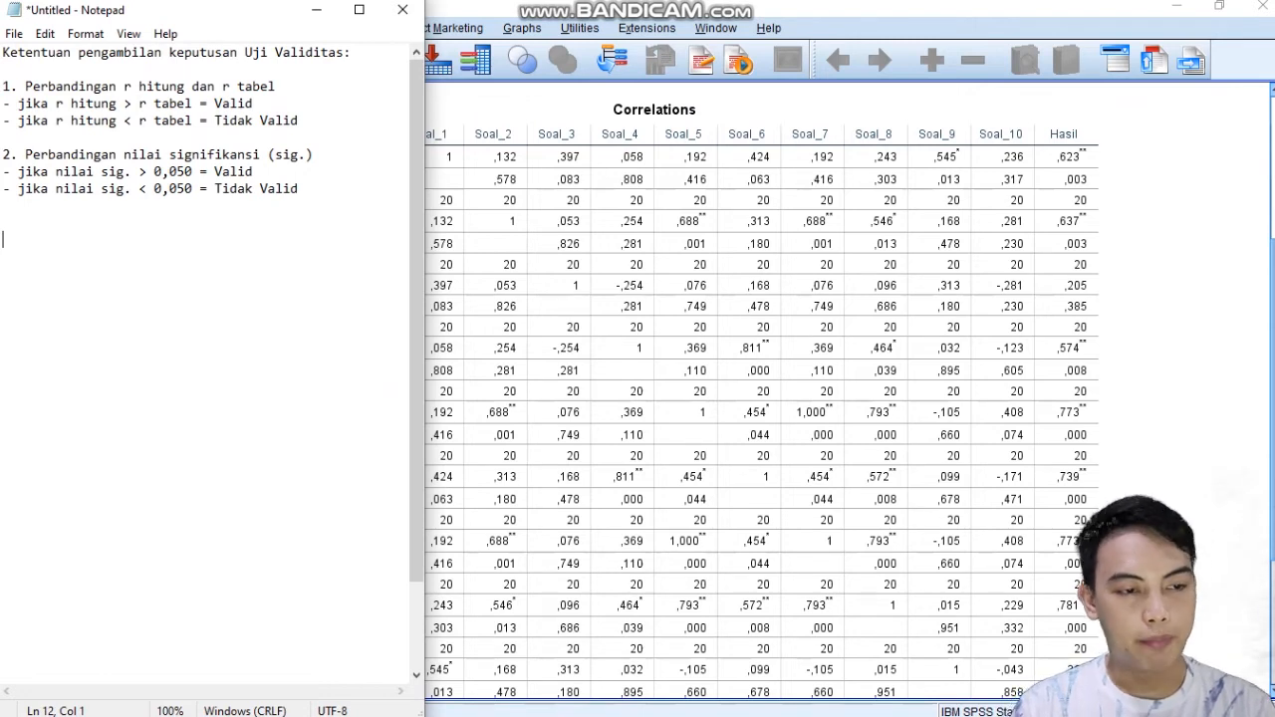
{"action": "type", "text": "___"}
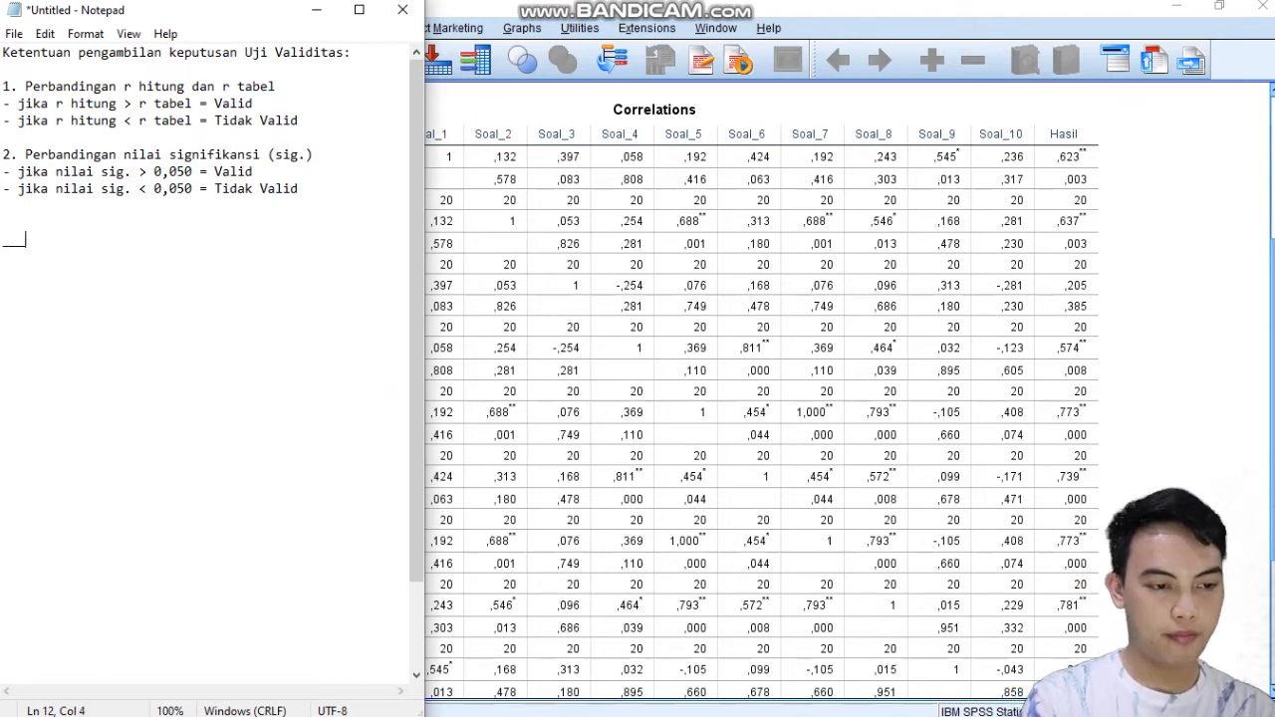
{"action": "type", "text": "________________________________________________________"}
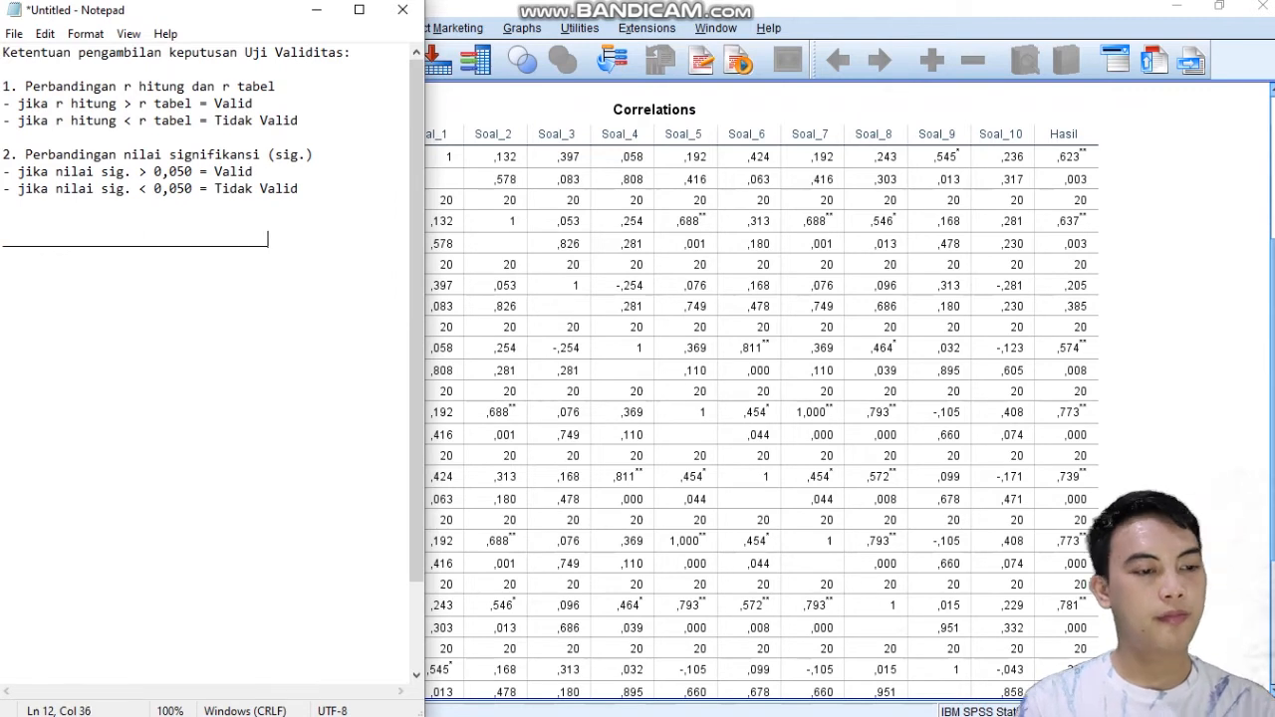
{"action": "key", "text": "Return"}
- Add the heading "1. Perbandingan r hitung dengan r tabel" directly below the separator line
{"action": "type", "text": "1. "}
{"action": "type", "text": "ma"}
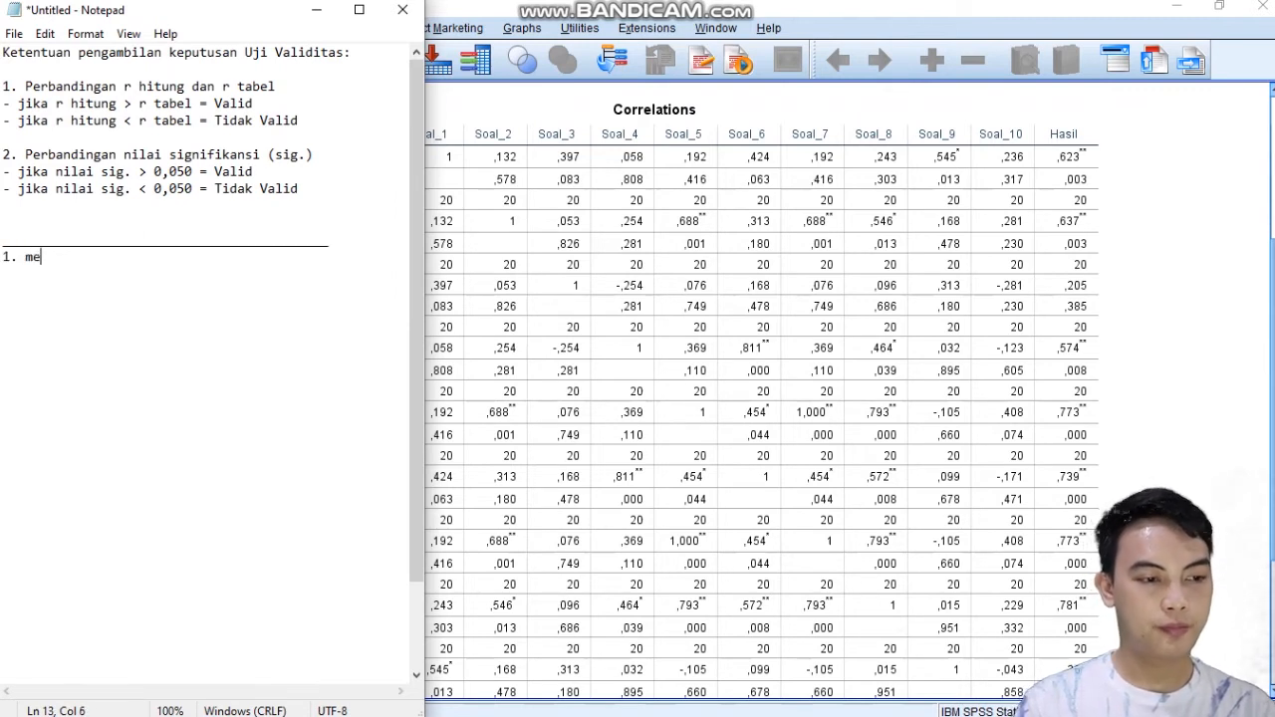
{"action": "key", "text": "BackSpace"}
{"action": "key", "text": "BackSpace"}
{"action": "type", "text": "perb"}
{"action": "key", "text": "BackSpace"}
{"action": "key", "text": "BackSpace"}
{"action": "key", "text": "BackSpace"}
{"action": "key", "text": "BackSpace"}
{"action": "key", "text": "BackSpace"}
{"action": "key", "text": "BackSpace"}
{"action": "key", "text": "BackSpace"}
{"action": "type", "text": "1. Perbandingan r"}
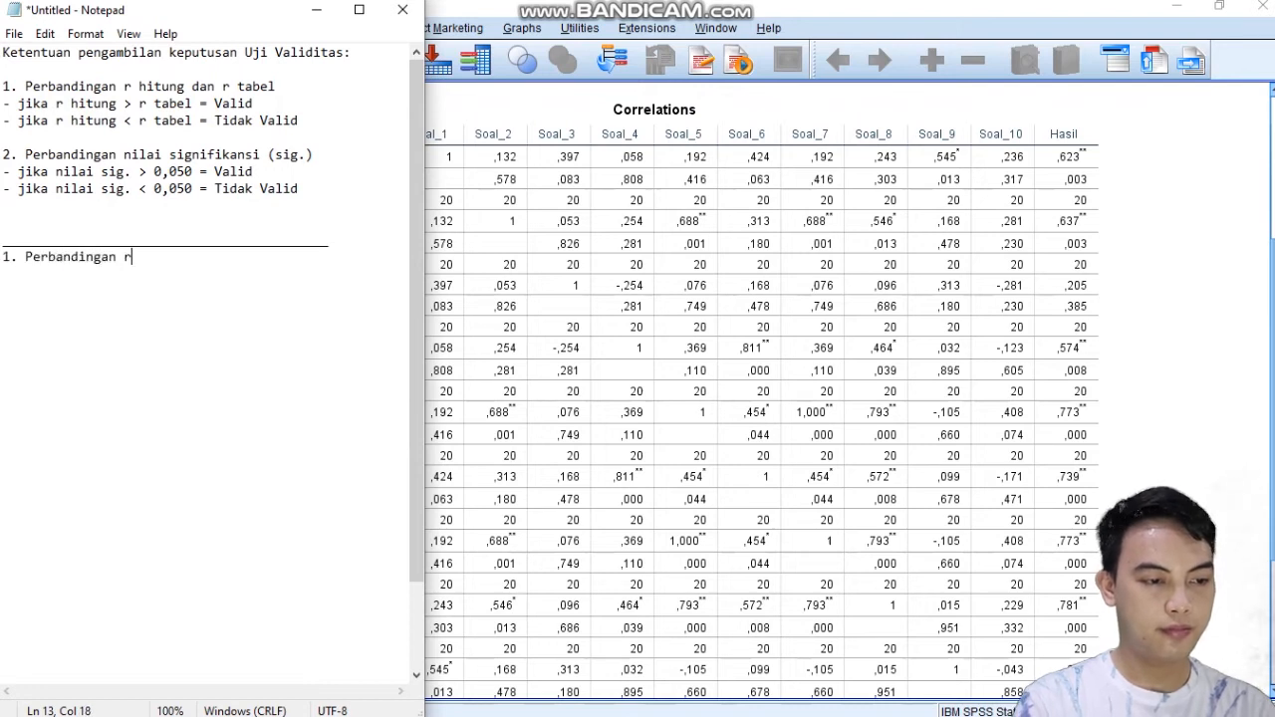
{"action": "type", "text": " hitung dengan r tabel"}
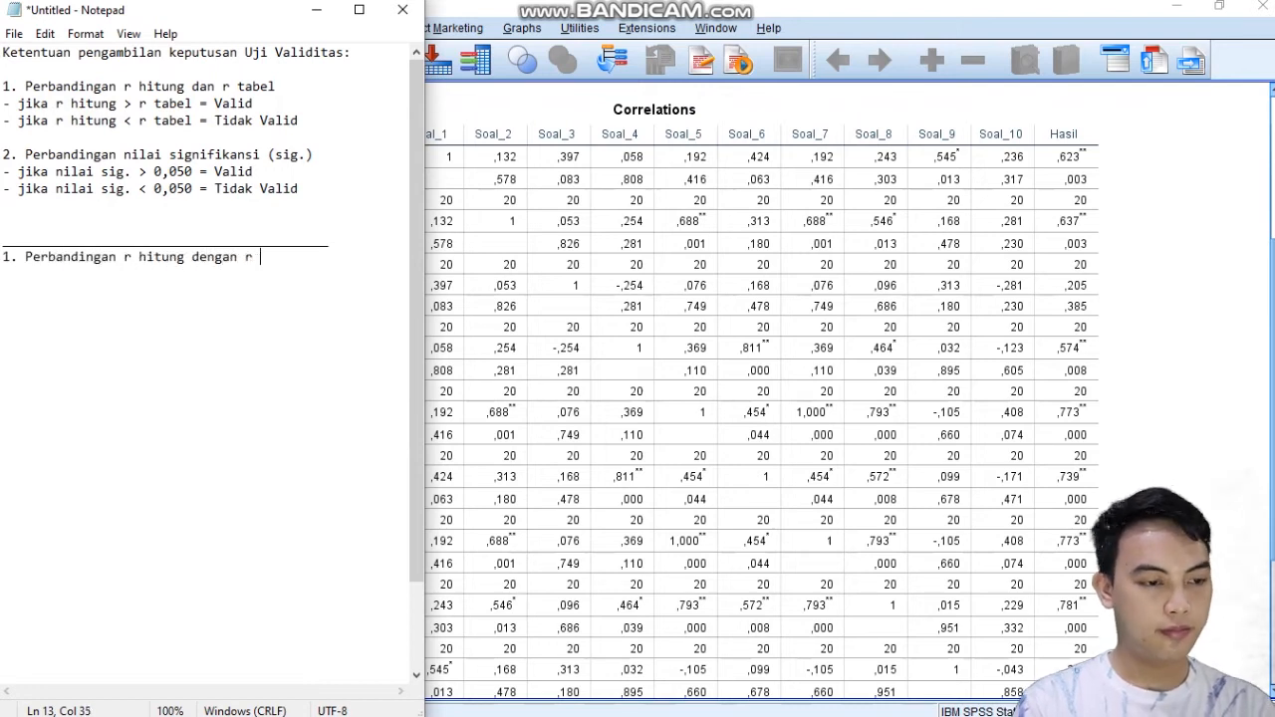
- Add the line "mencari r tabel" beneath the heading, with a blank line above and below it
{"action": "key", "text": "Return"}
{"action": "key", "text": "Return"}
{"action": "type", "text": "menari r"}
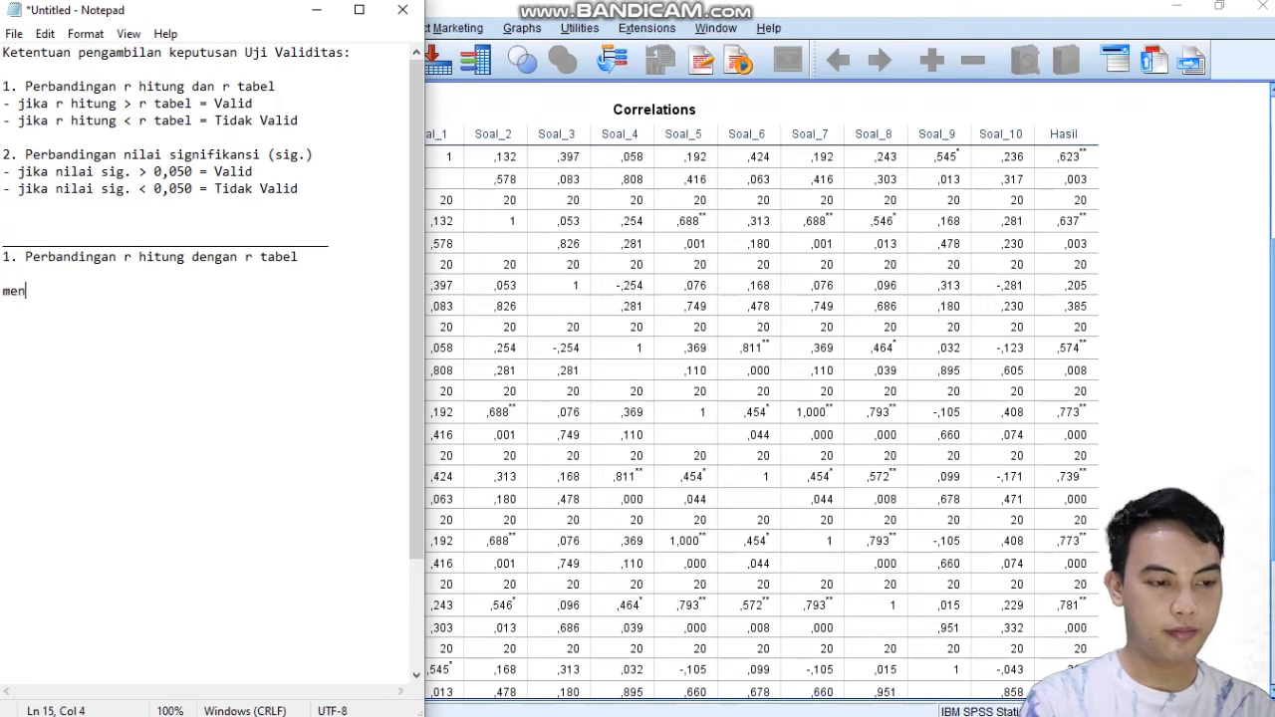
{"action": "key", "text": "BackSpace"}
{"action": "key", "text": "BackSpace"}
{"action": "key", "text": "BackSpace"}
{"action": "key", "text": "BackSpace"}
{"action": "key", "text": "BackSpace"}
{"action": "type", "text": "ca"}
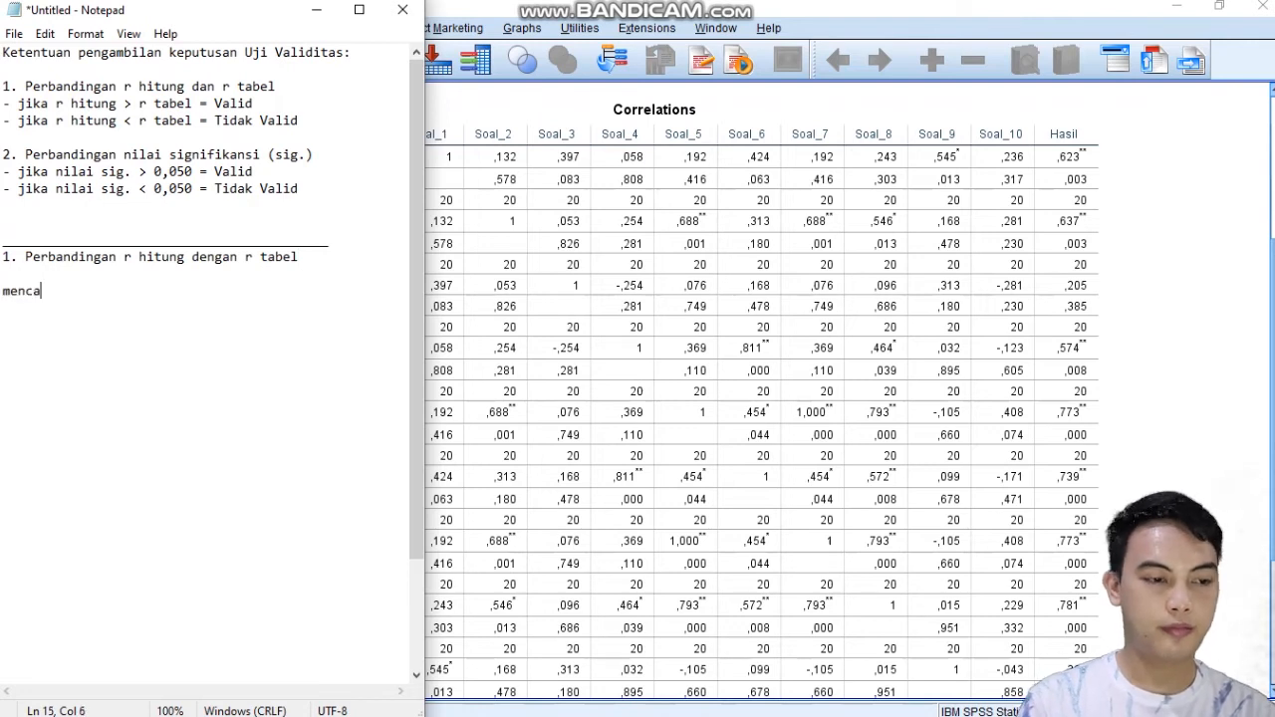
{"action": "type", "text": "ri r tabel"}
{"action": "key", "text": "Return"}
{"action": "key", "text": "Return"}
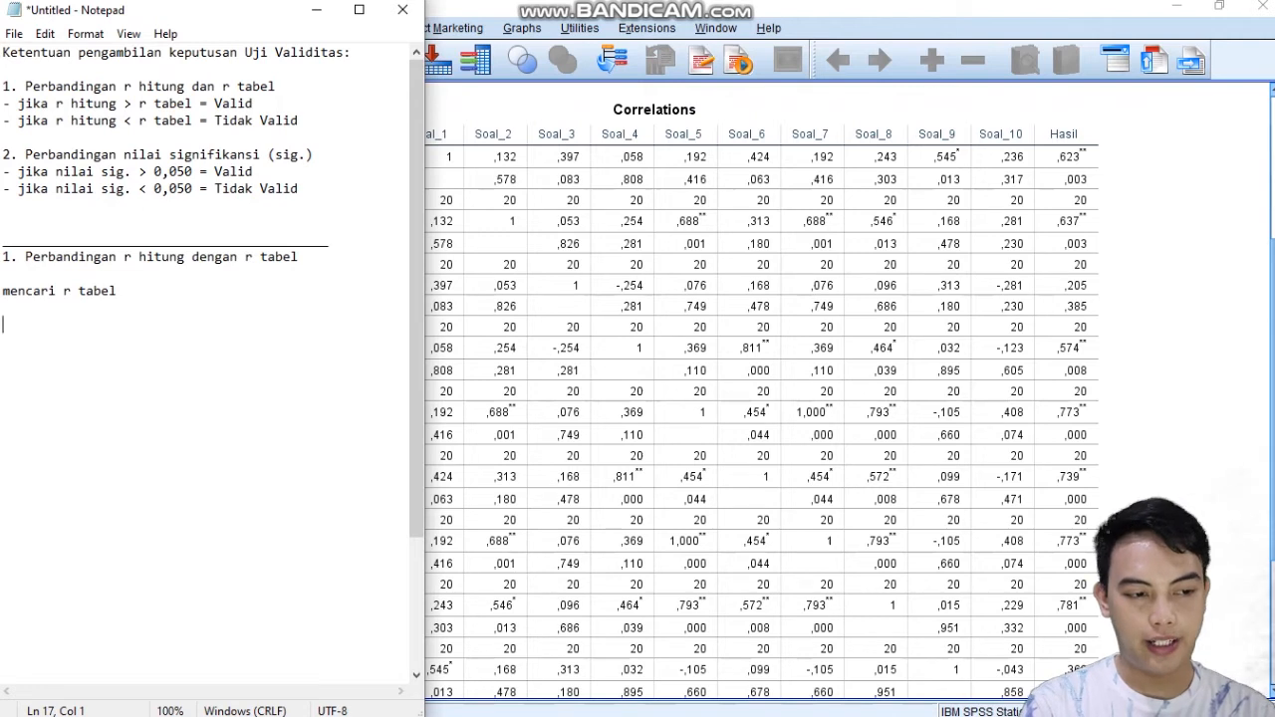
- Note the degrees of freedom as "n - 2 = 20 - 2 = 18" and the significance level as "5% = 0,05"
{"action": "type", "text": "n - 2"}
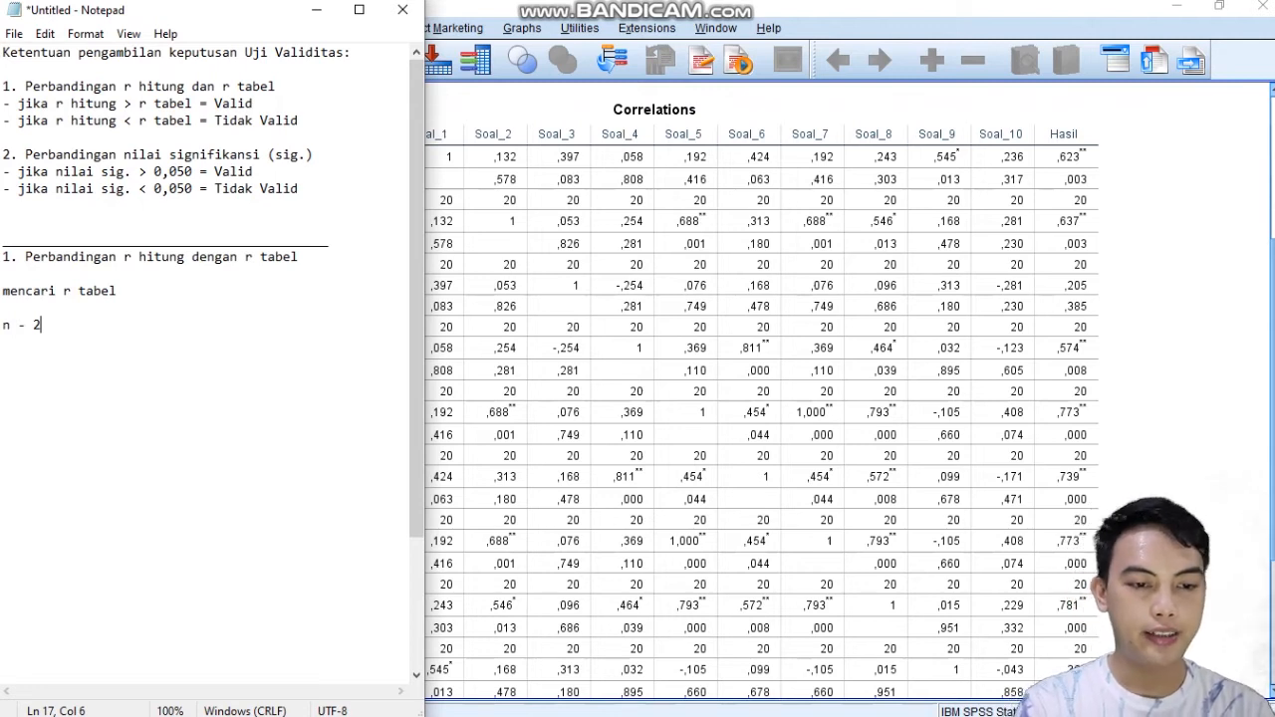
{"action": "type", "text": "= 20 - 2 = 18"}
{"action": "key", "text": "Return"}
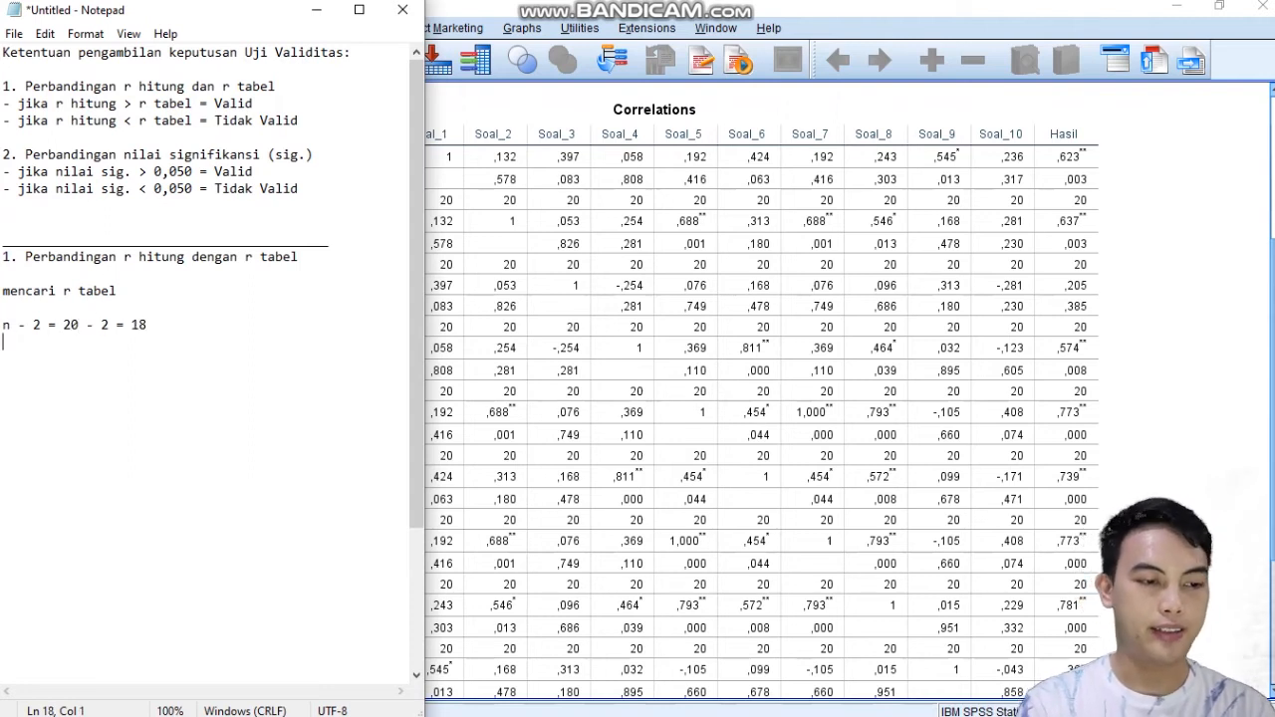
{"action": "type", "text": "5%"}
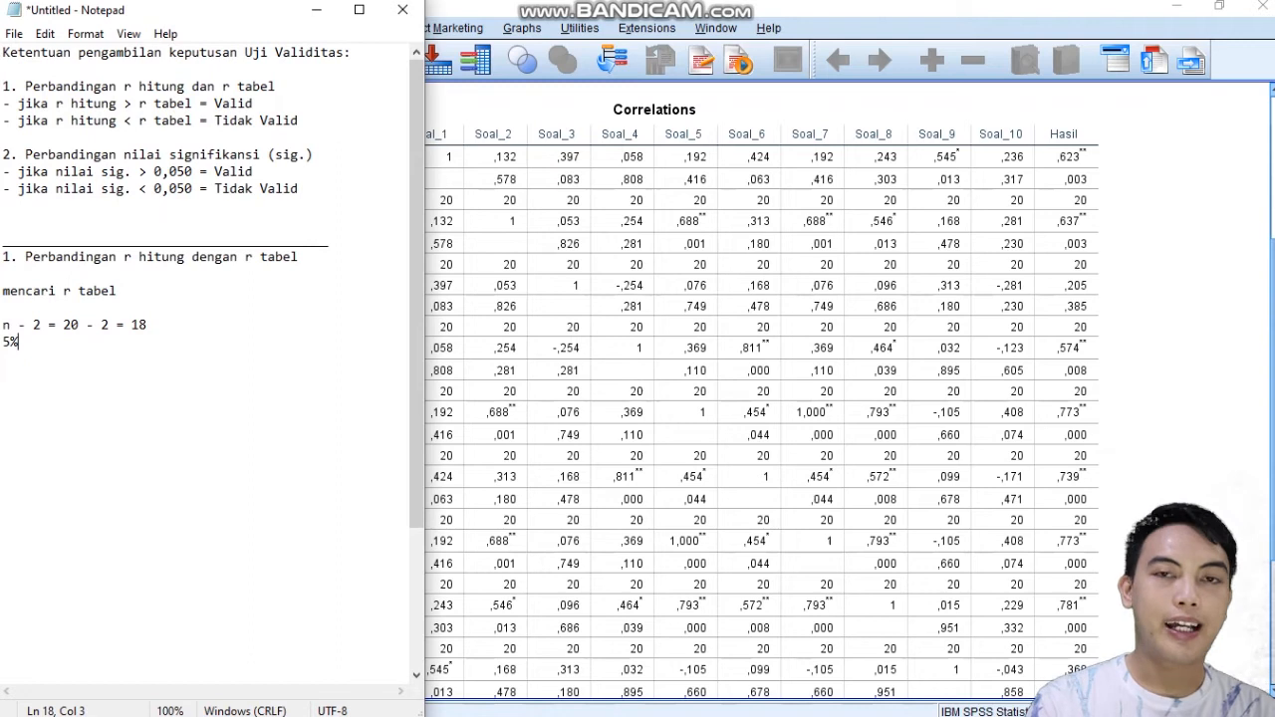
{"action": "type", "text": " = 0,05"}
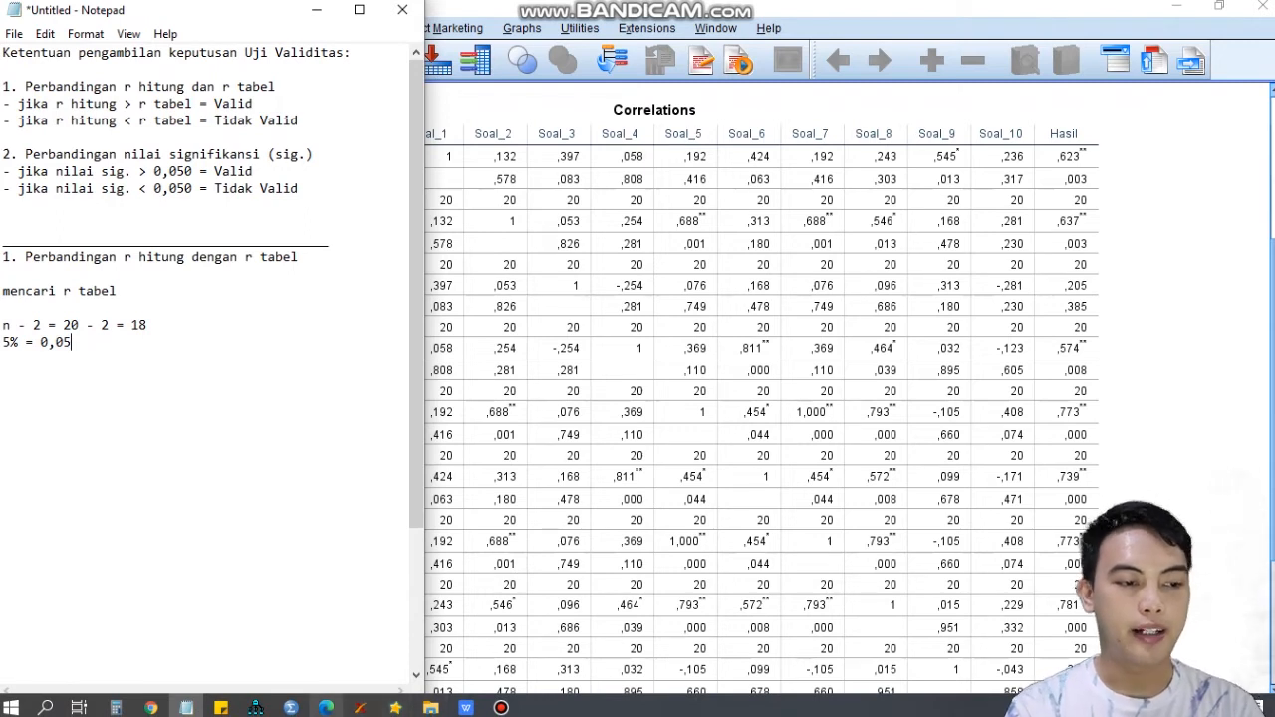
- Switch to tabel-r.pdf in WPS Office and look up the two-tailed r value for df 18 at 0.05 significance
{"action": "left_click", "coordinate": [467, 708]}
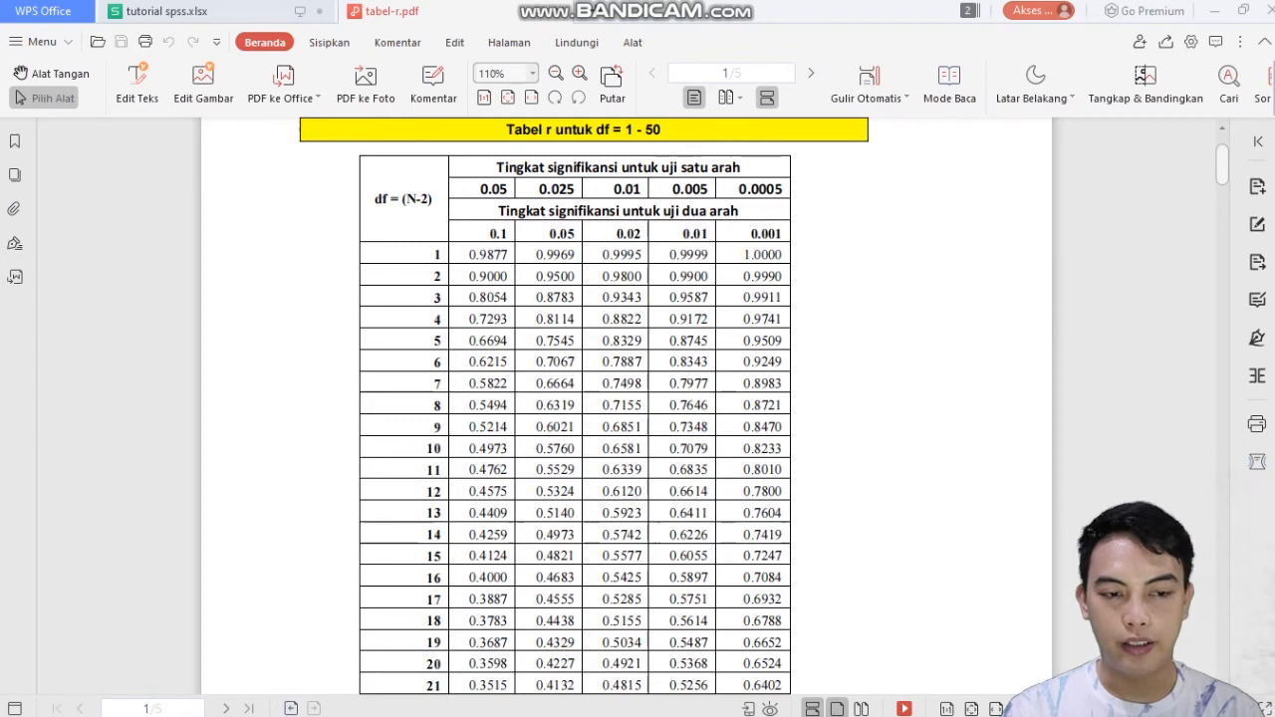
{"action": "double_click", "coordinate": [563, 233]}
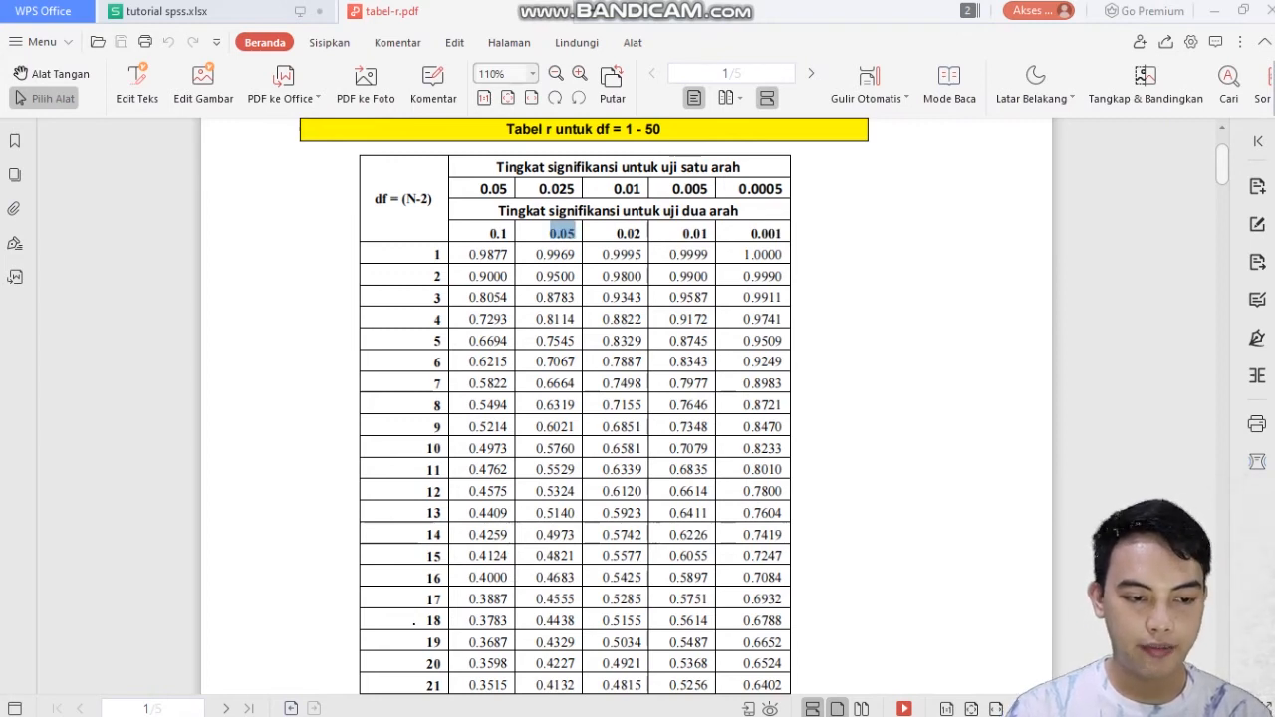
{"action": "left_click_drag", "start_coordinate": [442, 621], "coordinate": [426, 620]}
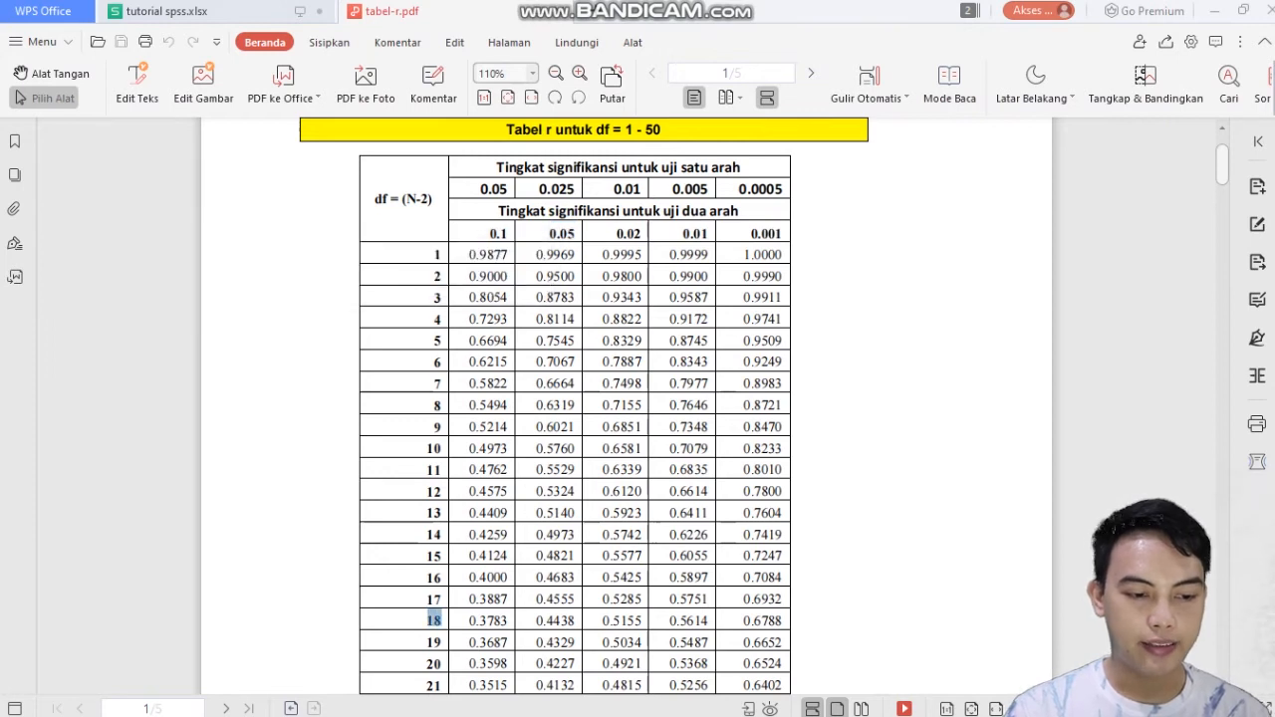
{"action": "left_click", "coordinate": [574, 234]}
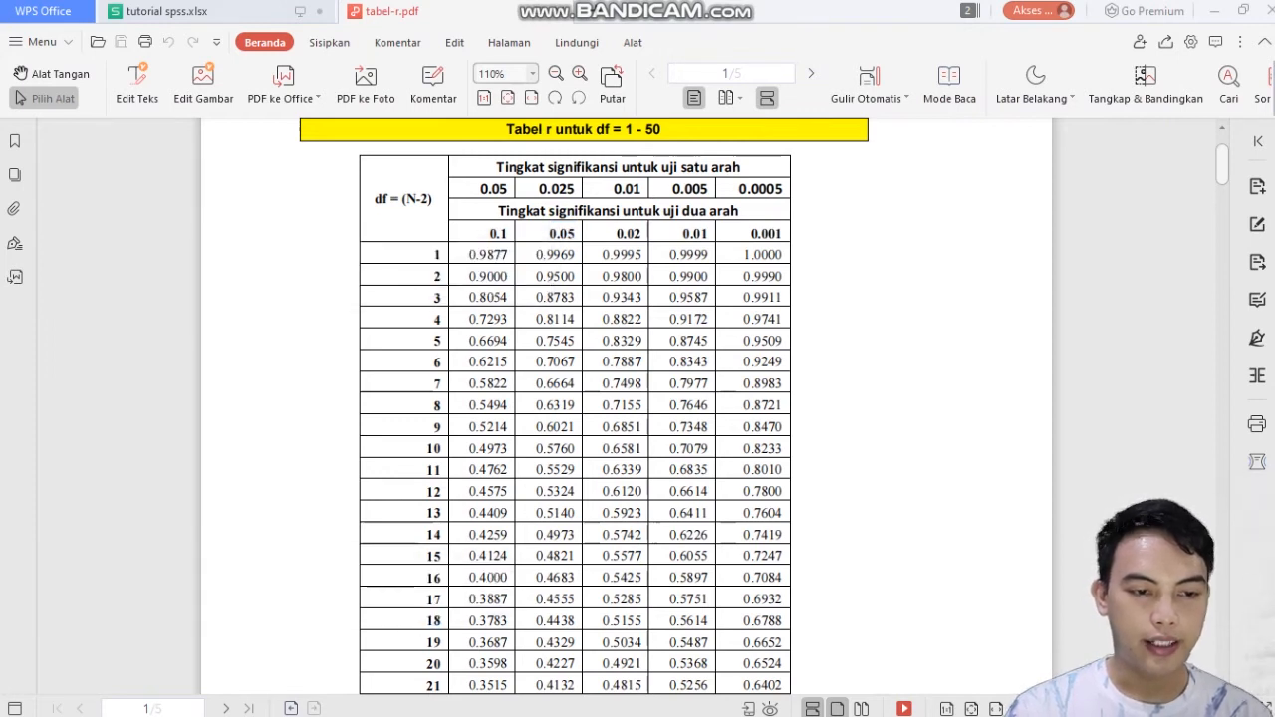
{"action": "left_click_drag", "start_coordinate": [536, 620], "coordinate": [576, 621]}
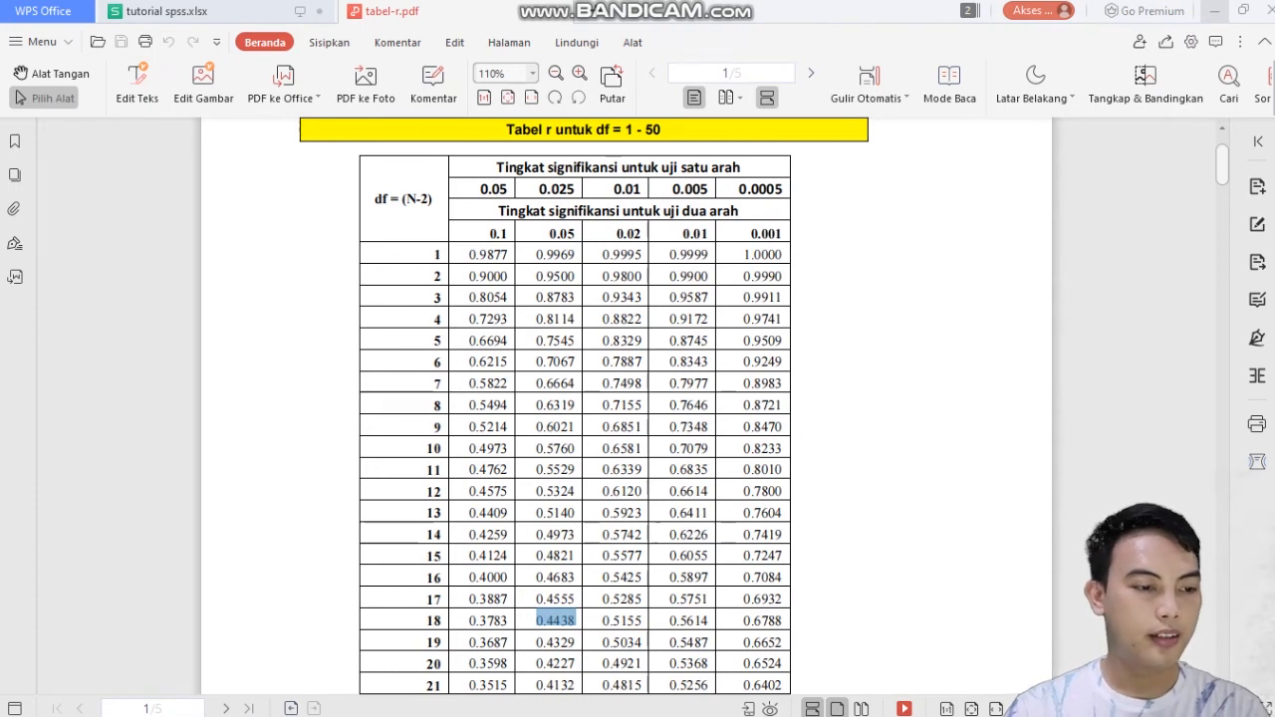
{"action": "left_click", "coordinate": [1214, 11]}
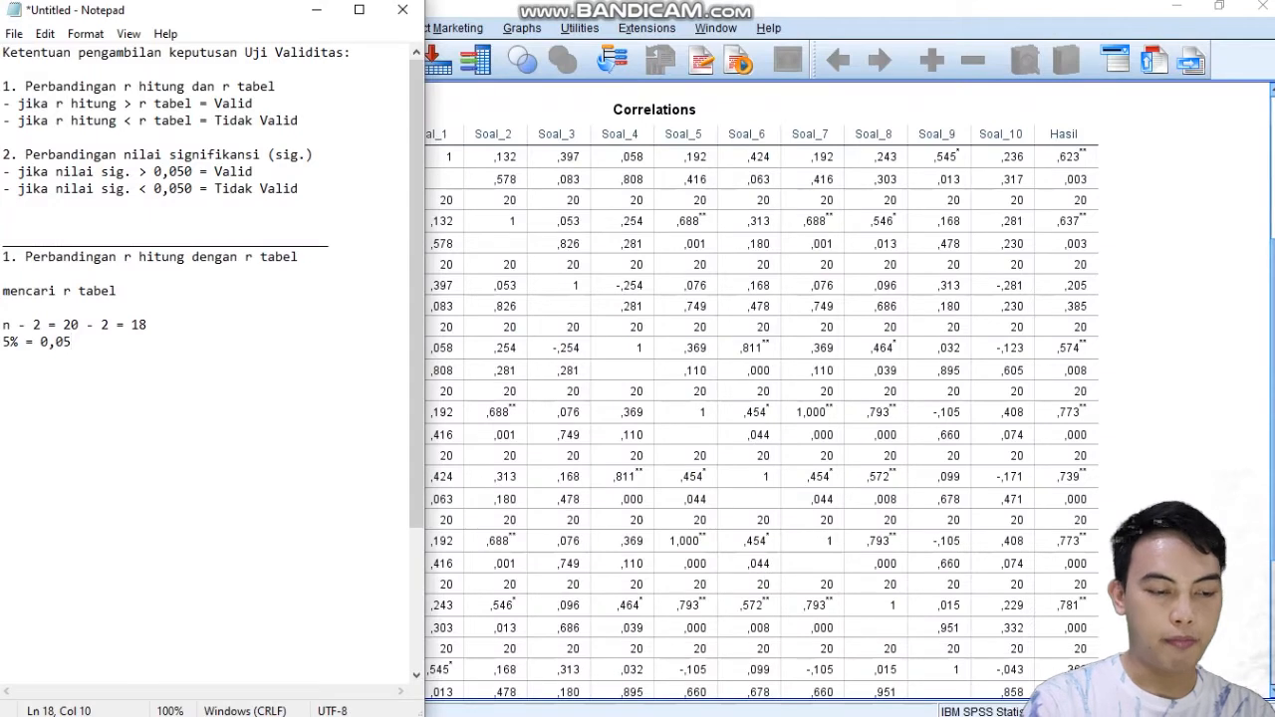
- Add the line "maka r tabel = 0,4438" below the significance level in the Notepad notes
{"action": "key", "text": "Return"}
{"action": "type", "text": "maka r ta"}
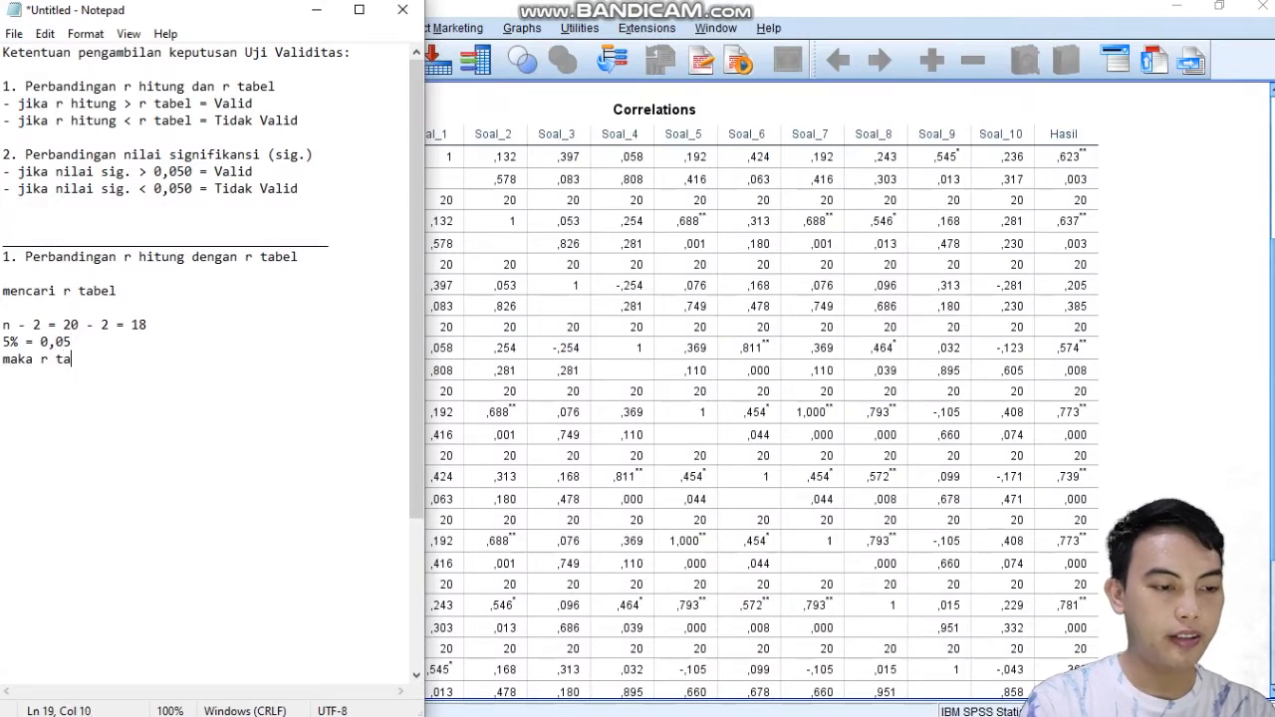
{"action": "type", "text": "bel = 0,4438"}
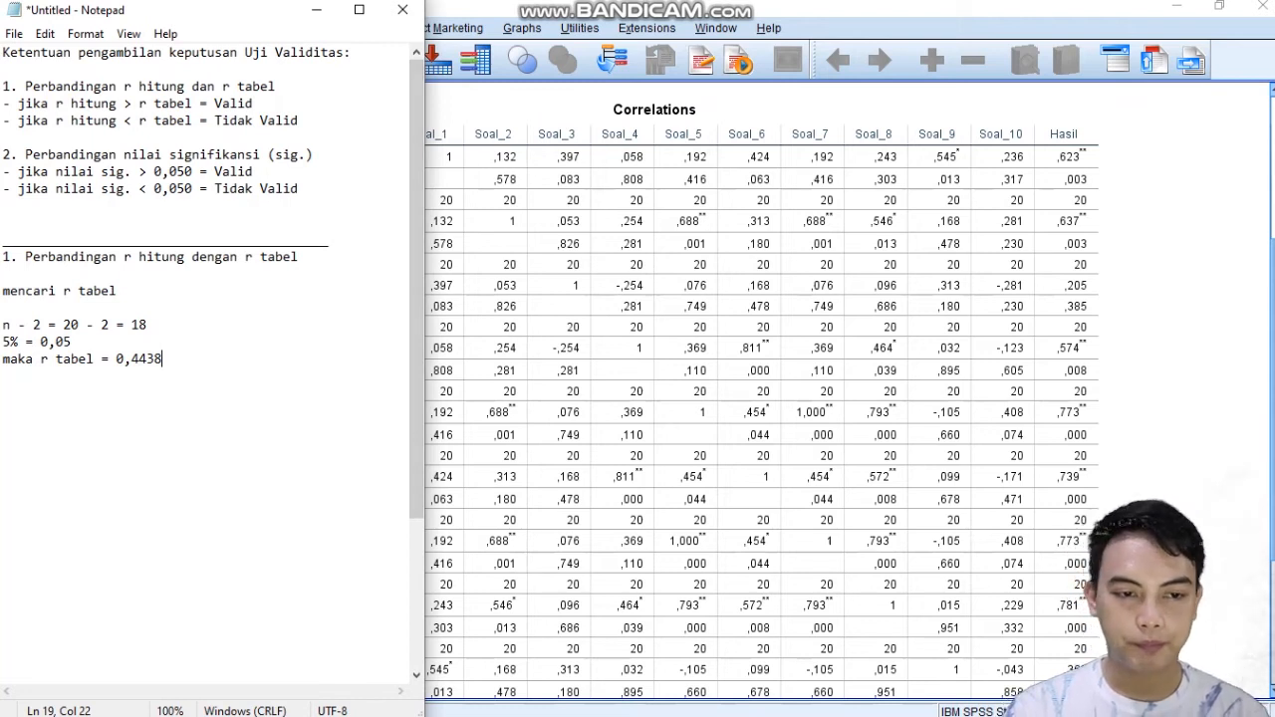
- Compare the Hasil correlations and significance values in the SPSS output with the r tabel value and decision rules in Notepad
{"action": "key", "text": "alt+Tab"}
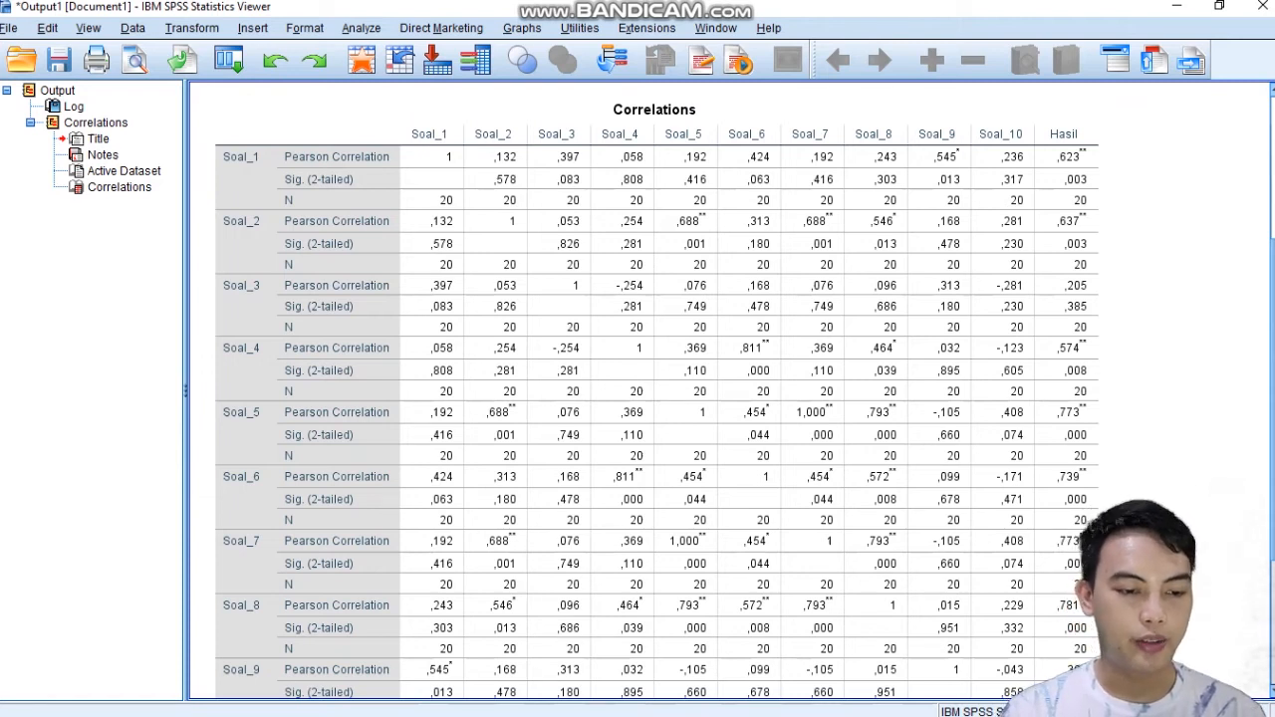
{"action": "key", "text": "alt+Tab"}
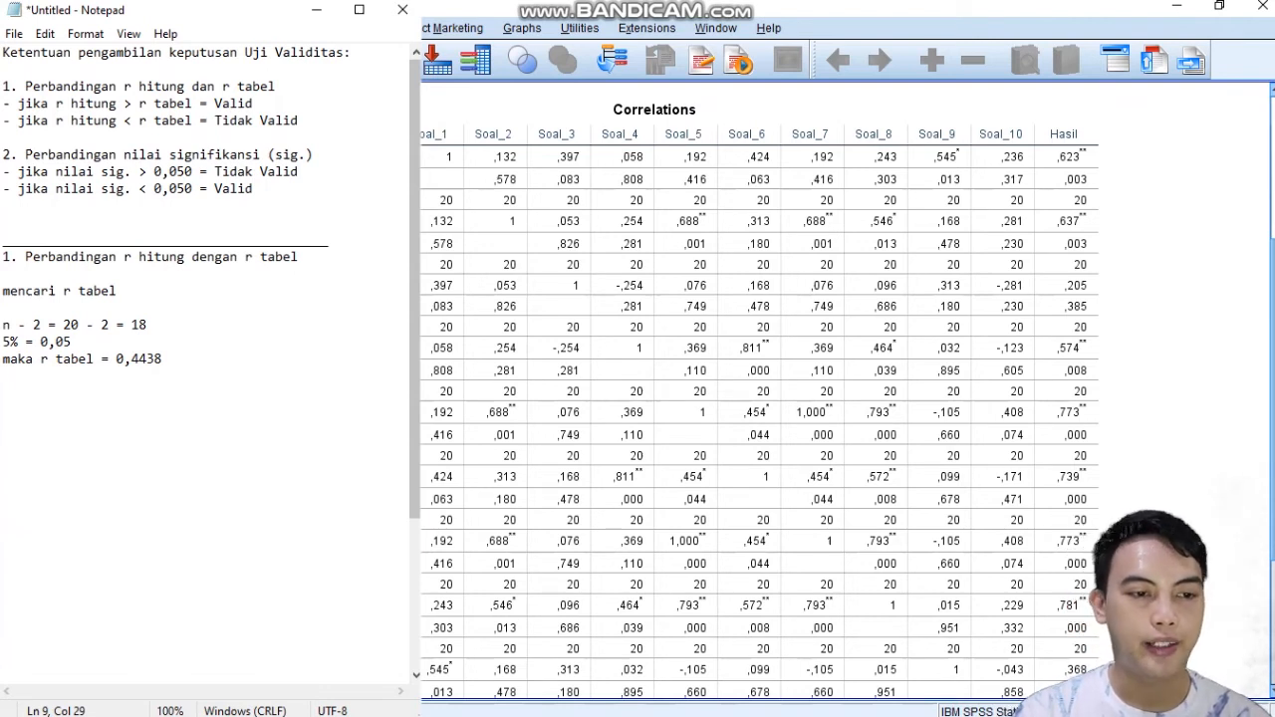
{"action": "left_click", "coordinate": [762, 349]}
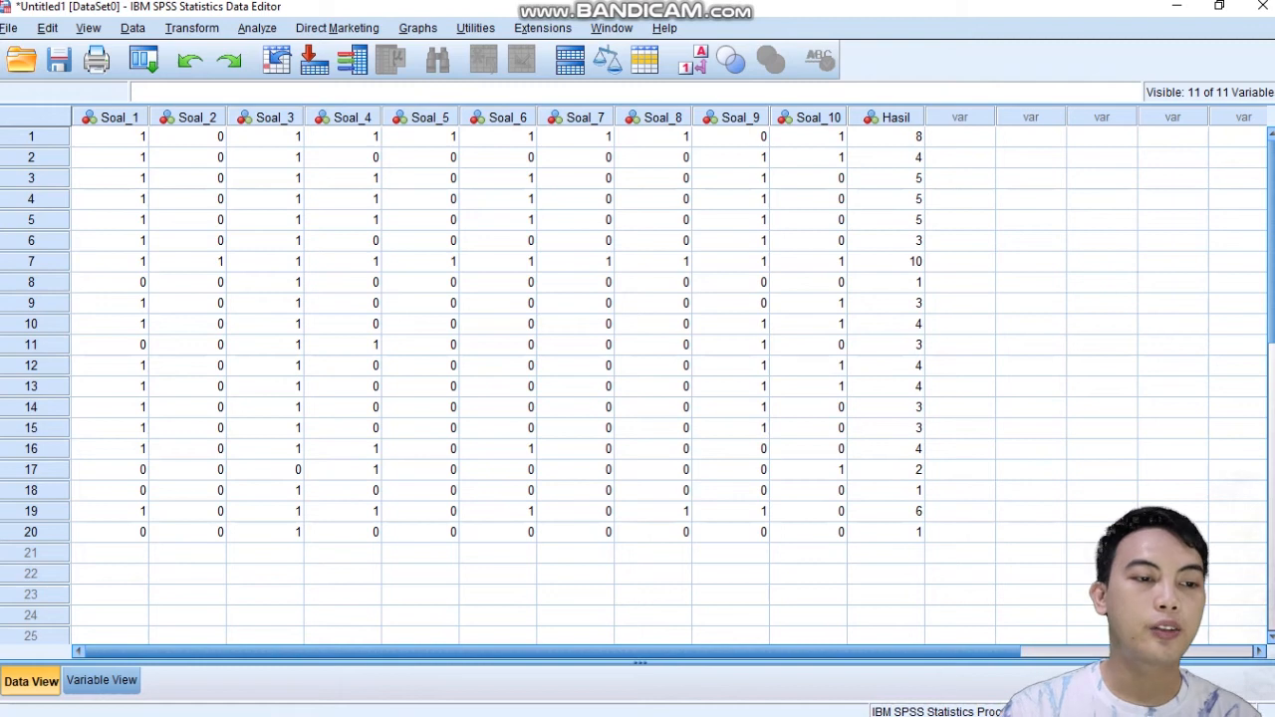
- Open Reliability Analysis in the SPSS Data Editor and add all variables, Soal_1 through Soal_10 and Hasil, as items
{"action": "left_click", "coordinate": [257, 28]}
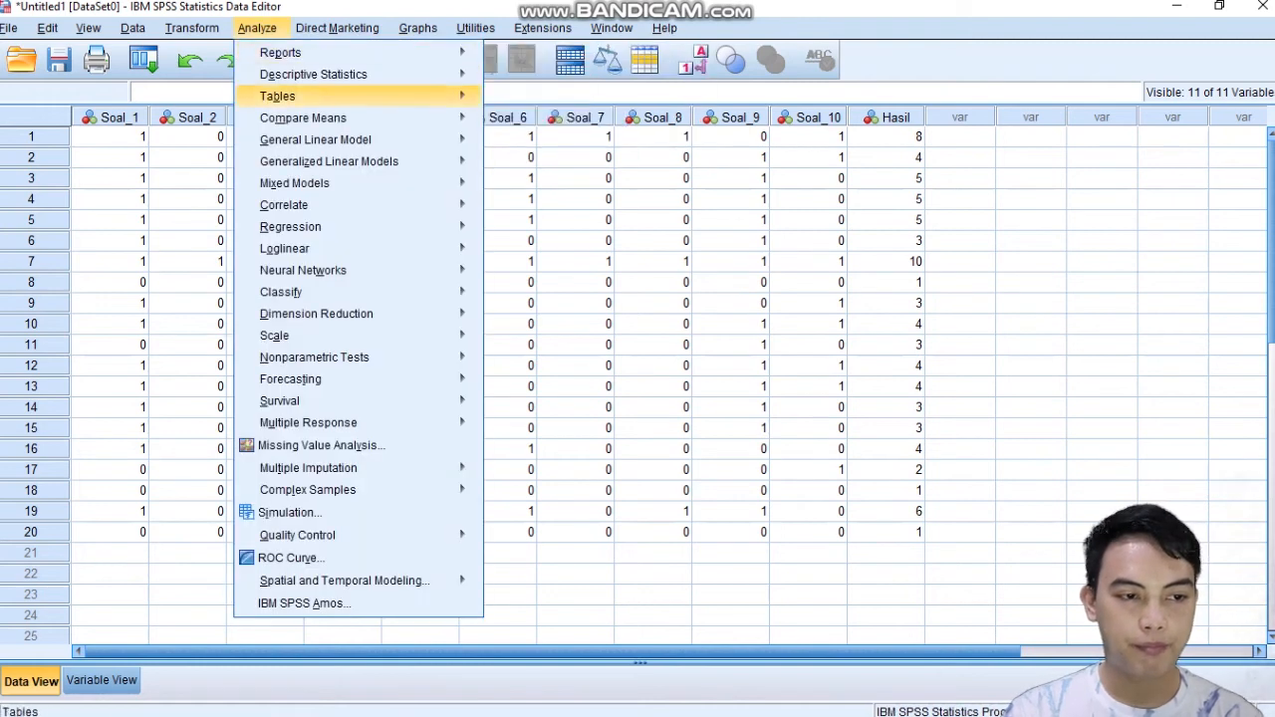
{"action": "mouse_move", "coordinate": [309, 270]}
{"action": "mouse_move", "coordinate": [289, 335]}
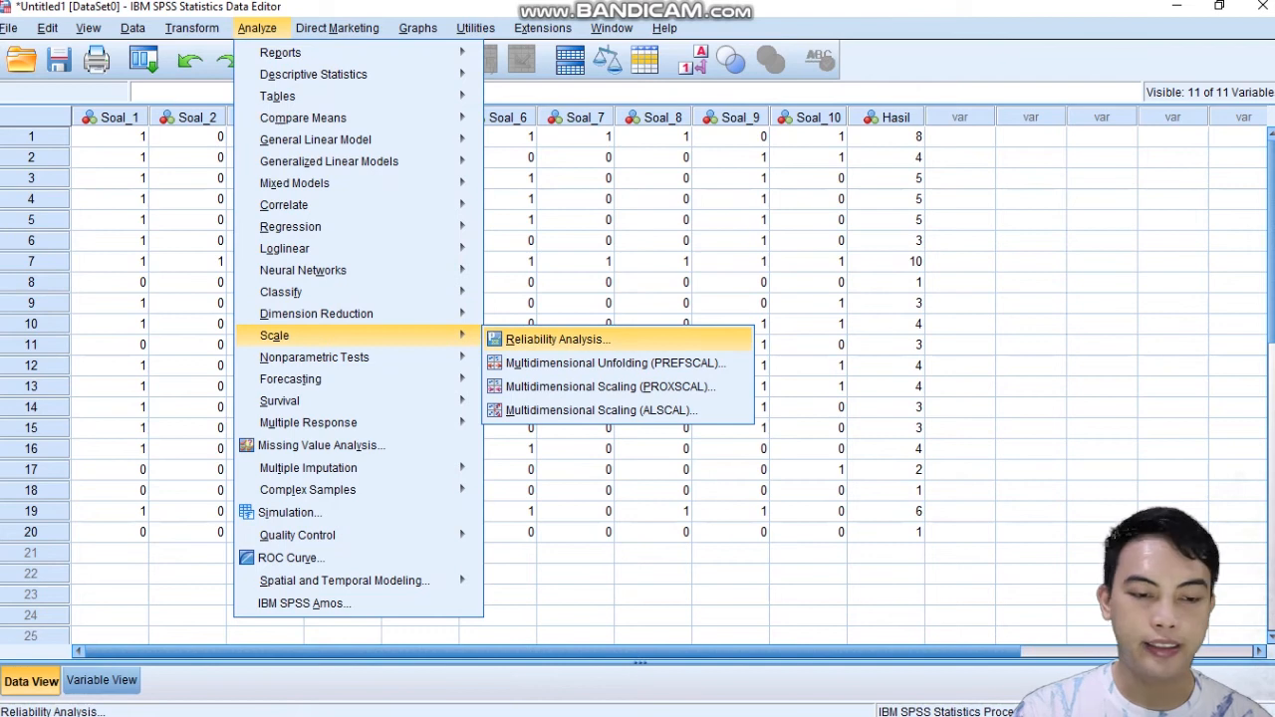
{"action": "left_click", "coordinate": [556, 339]}
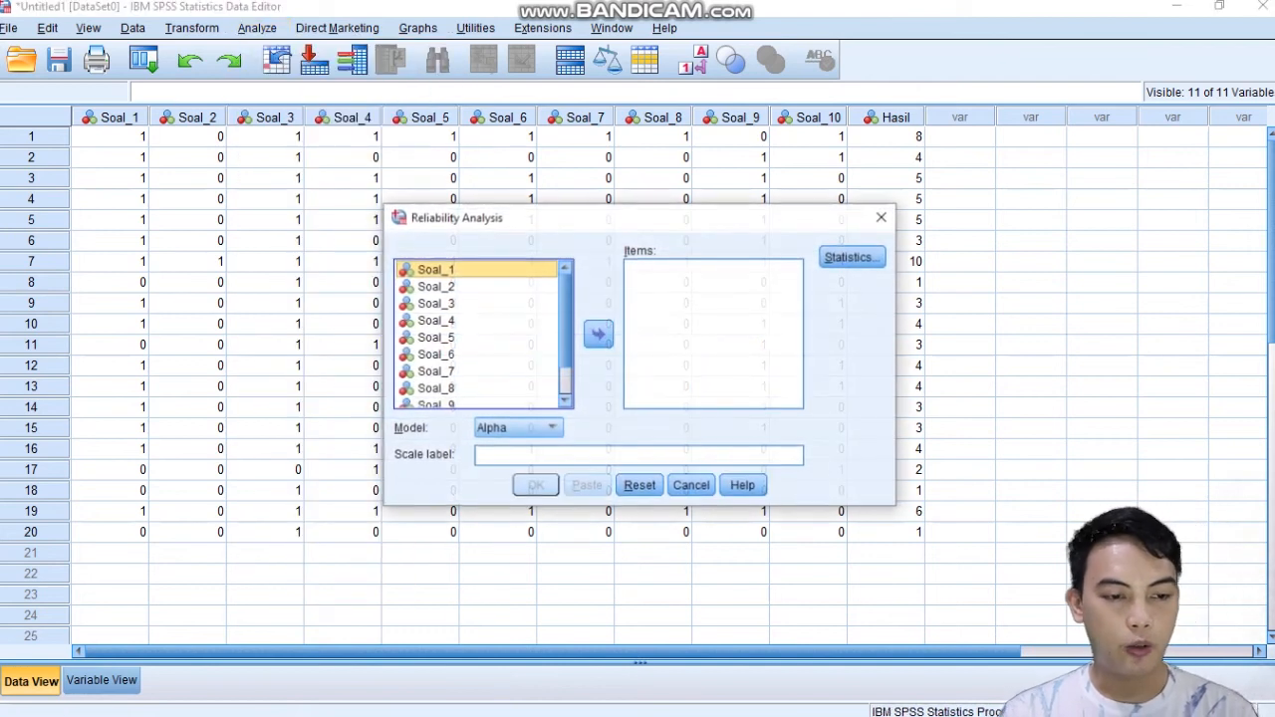
{"action": "key", "text": "ctrl+a"}
{"action": "left_click", "coordinate": [598, 334]}
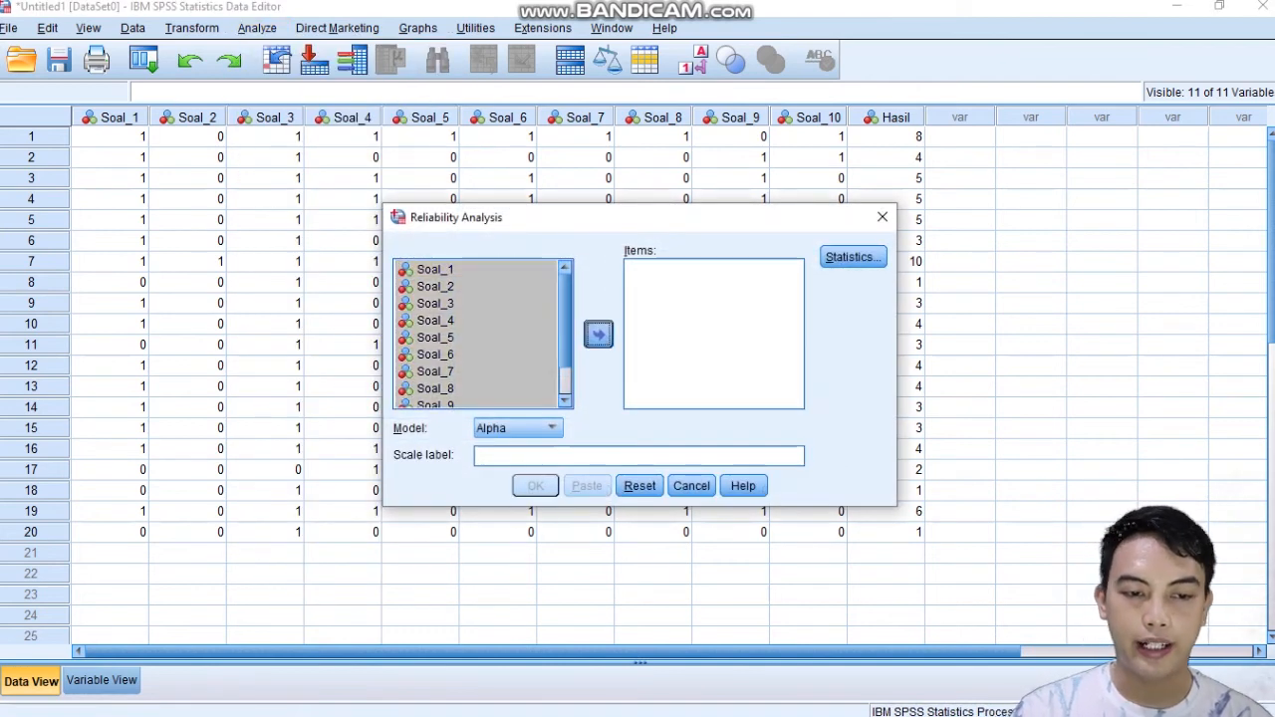